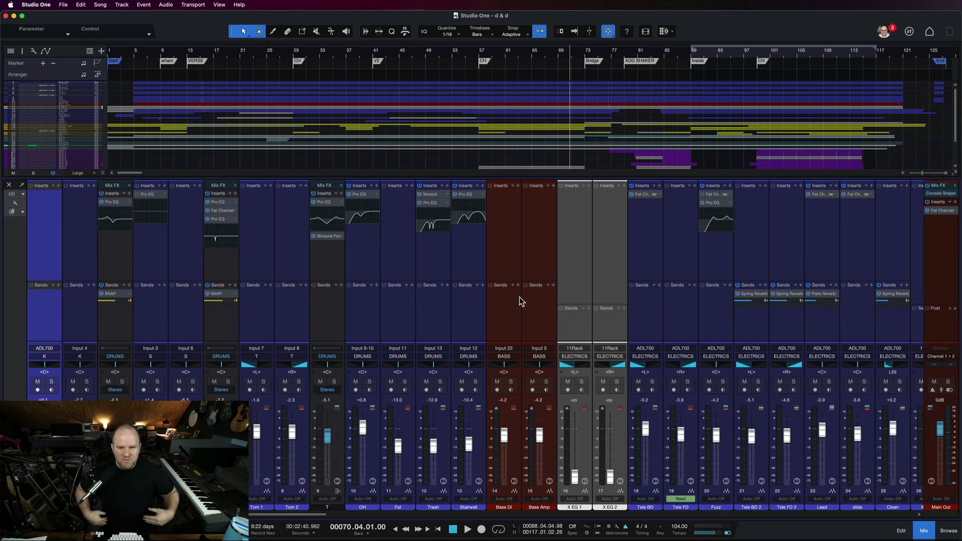
Select the Bass Amp (Input 5) channel strip in the mixer.
{"action": "left_click", "coordinate": [554, 246]}
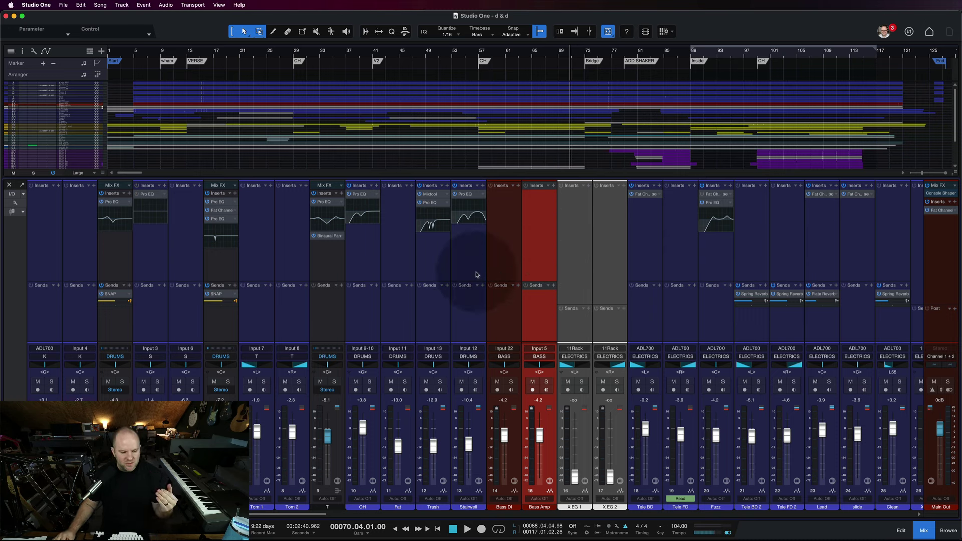
Insert Pro EQ from the EQ folder on Bass DI and Bass Amp, then close its editor.
{"action": "scroll", "coordinate": [474, 275], "scroll_direction": "right", "scroll_amount": 5}
{"action": "scroll", "coordinate": [501, 279], "scroll_direction": "left", "scroll_amount": 5}
{"action": "left_click", "coordinate": [498, 258]}
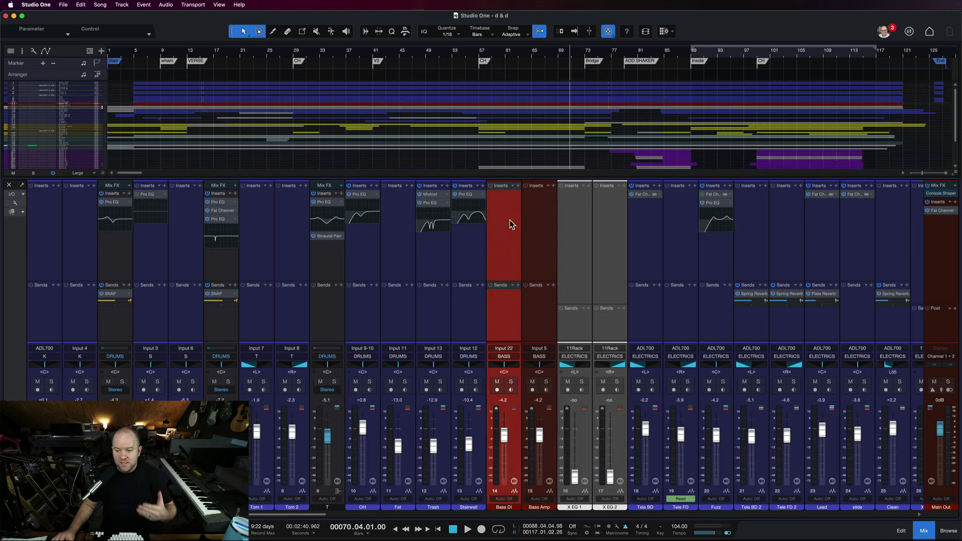
{"action": "left_click", "coordinate": [518, 187]}
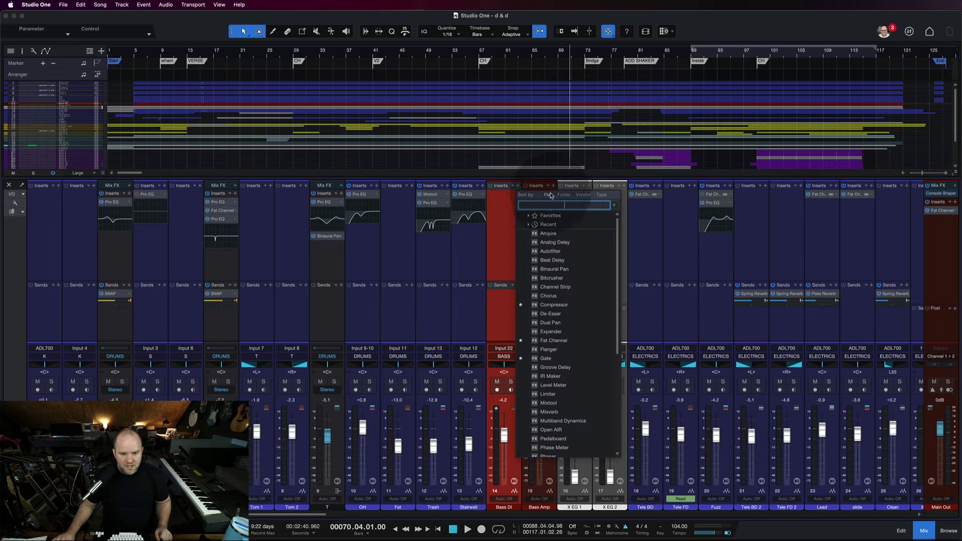
{"action": "scroll", "coordinate": [542, 311], "scroll_direction": "down", "scroll_amount": 10}
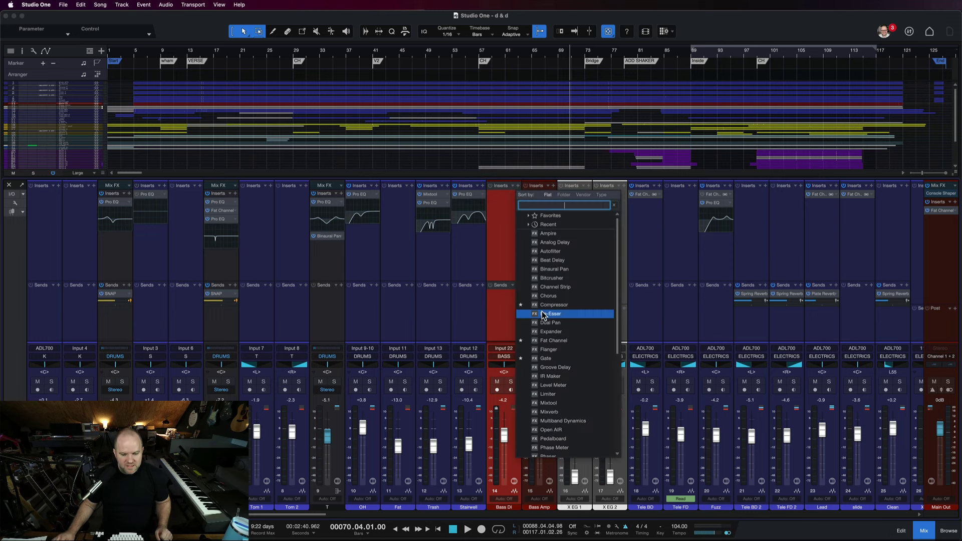
{"action": "left_click", "coordinate": [563, 194]}
{"action": "left_click", "coordinate": [532, 278]}
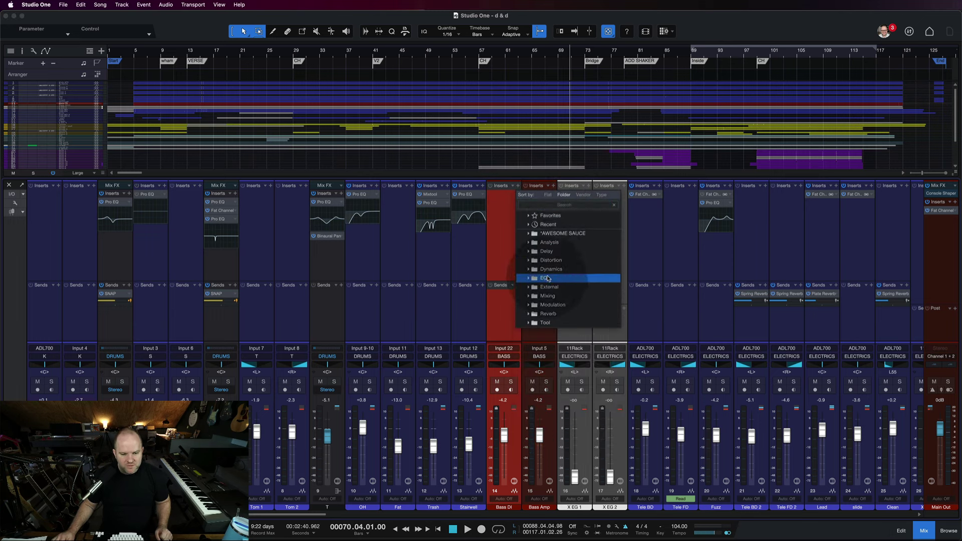
{"action": "left_click", "coordinate": [529, 279]}
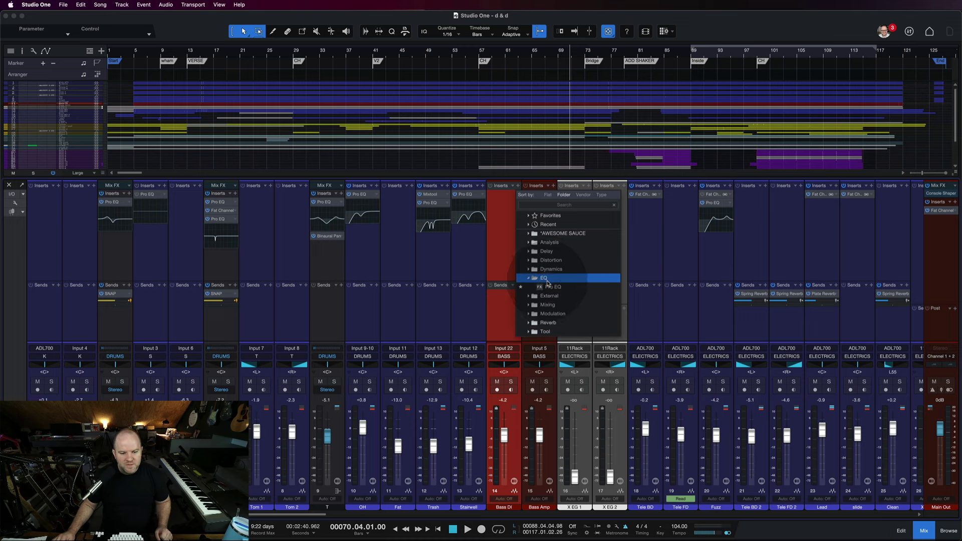
{"action": "double_click", "coordinate": [551, 290]}
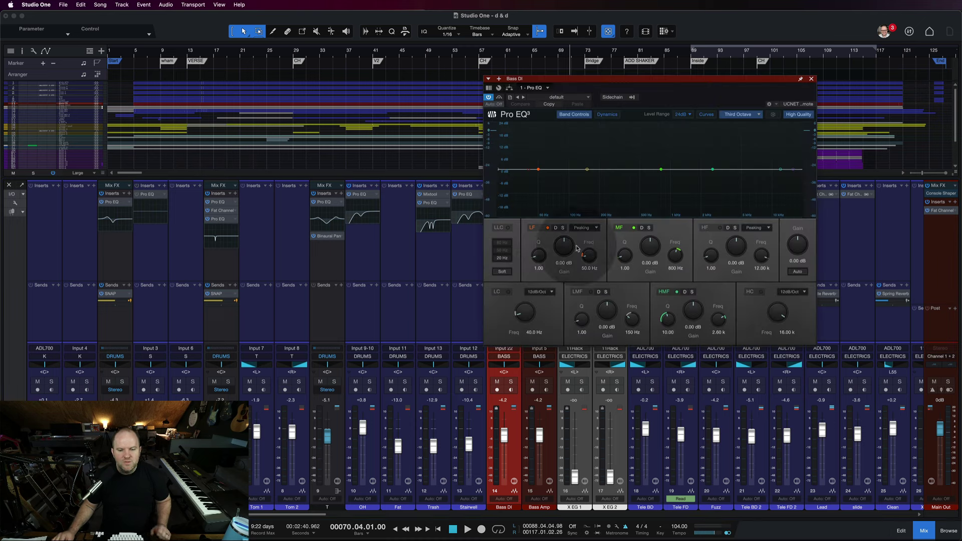
{"action": "left_click", "coordinate": [810, 80]}
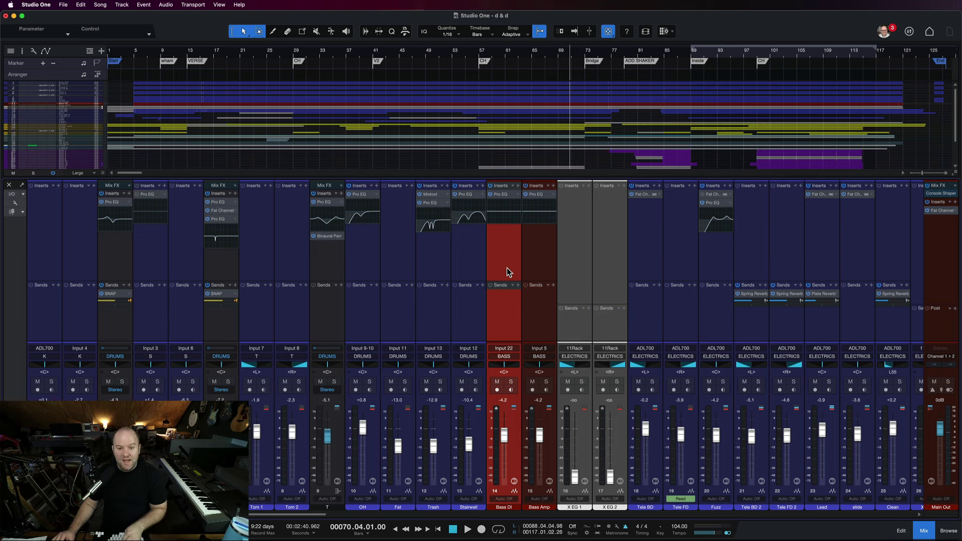
Show the Effects browser with F5, resize it beside the mixer, and return to its Effects tab.
{"action": "key", "text": "F5"}
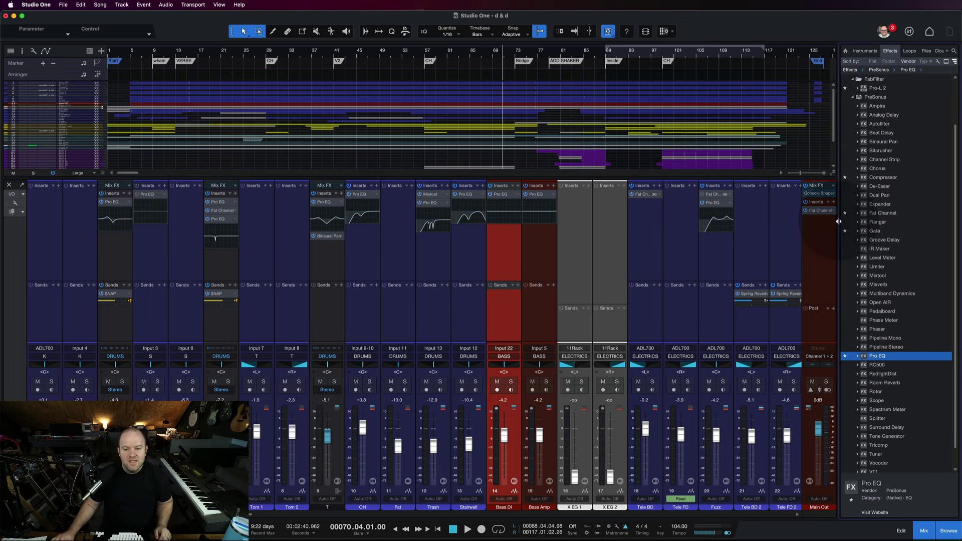
{"action": "left_click_drag", "start_coordinate": [838, 221], "coordinate": [719, 213]}
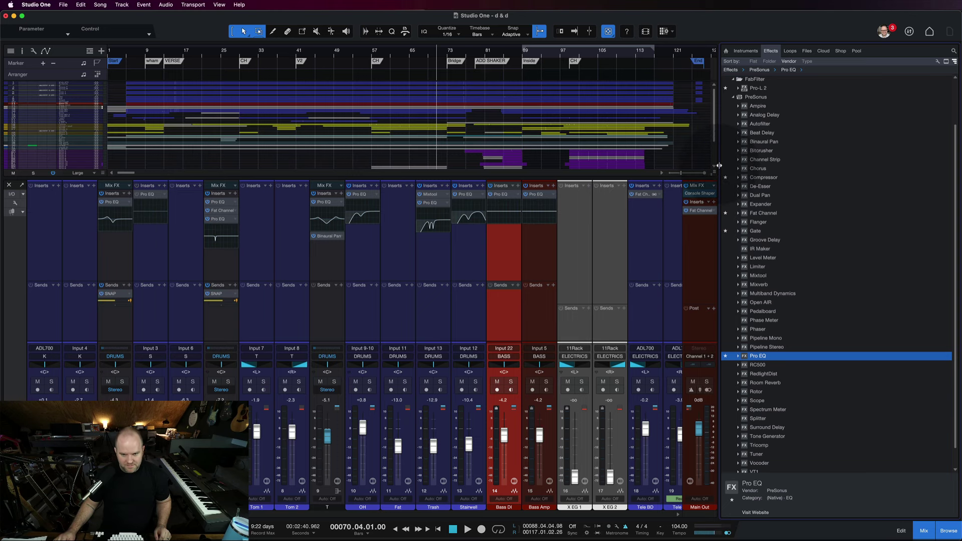
{"action": "left_click_drag", "start_coordinate": [718, 178], "coordinate": [474, 178]}
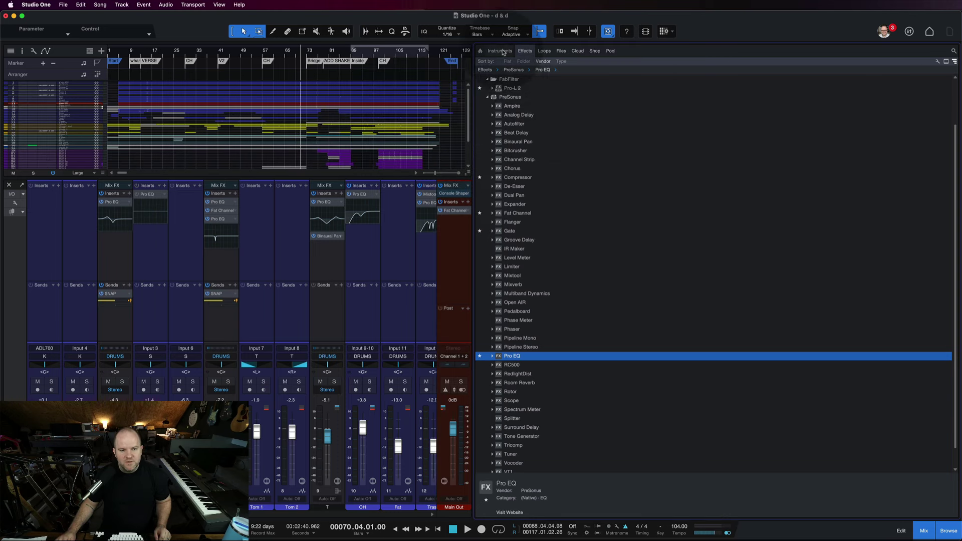
{"action": "left_click", "coordinate": [499, 50]}
{"action": "left_click", "coordinate": [526, 51]}
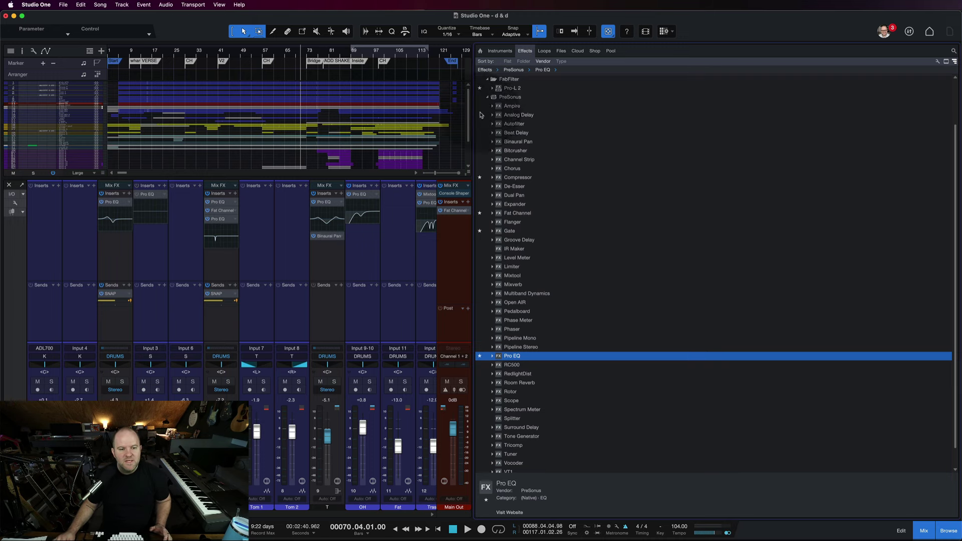
{"action": "left_click_drag", "start_coordinate": [472, 118], "coordinate": [797, 119]}
{"action": "scroll", "coordinate": [846, 120], "scroll_direction": "up", "scroll_amount": 3}
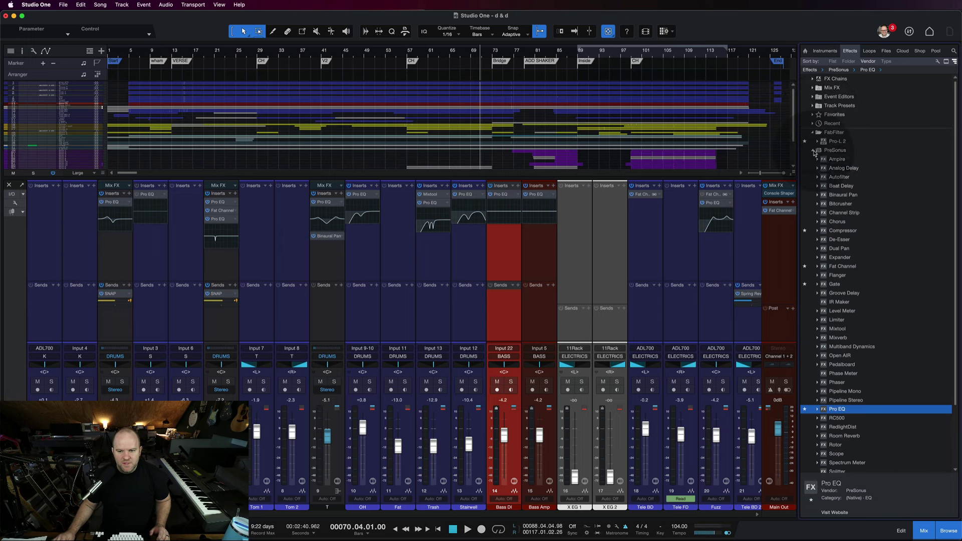
{"action": "left_click", "coordinate": [814, 151]}
{"action": "left_click", "coordinate": [813, 152]}
{"action": "scroll", "coordinate": [881, 335], "scroll_direction": "down", "scroll_amount": 5}
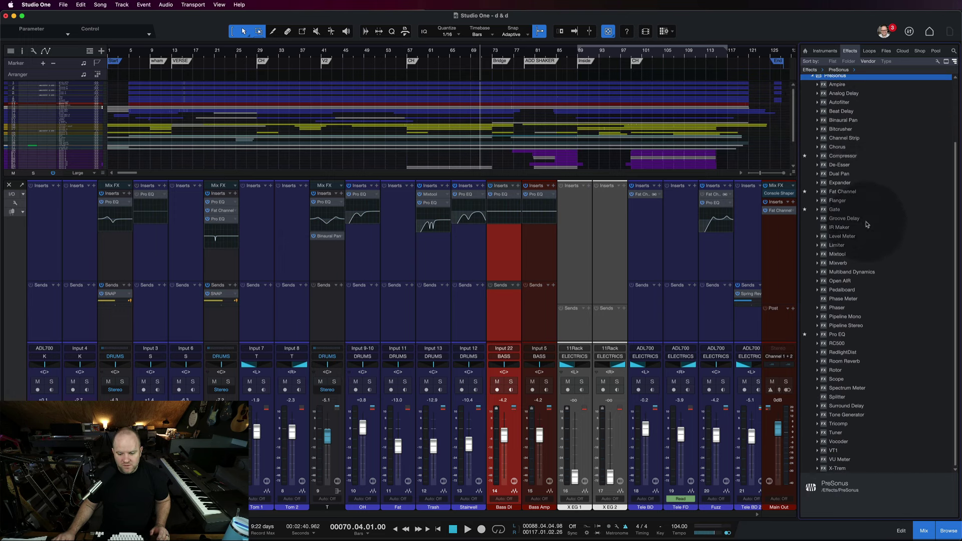
{"action": "right_click", "coordinate": [857, 237]}
{"action": "key", "text": "Escape"}
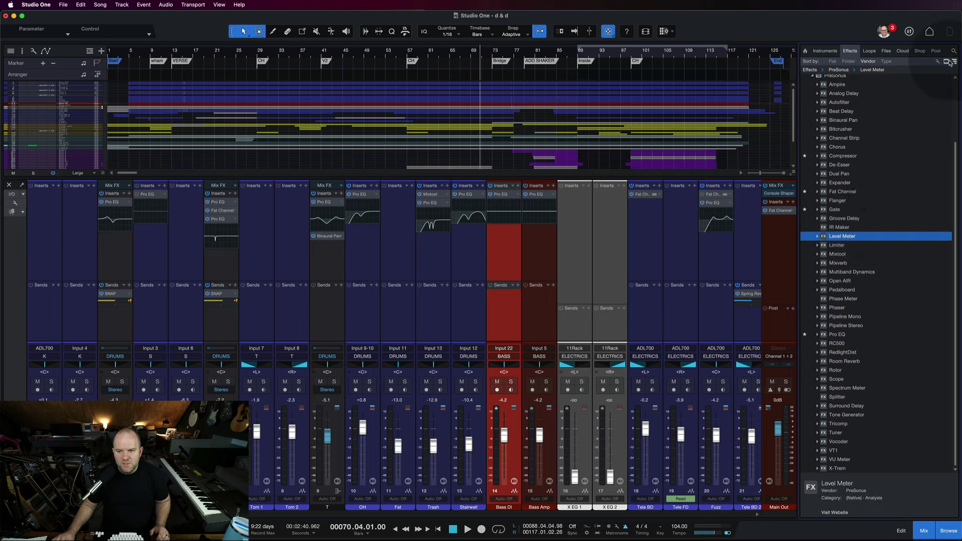
{"action": "left_click", "coordinate": [946, 61]}
{"action": "left_click", "coordinate": [946, 61]}
{"action": "left_click", "coordinate": [945, 61]}
{"action": "left_click", "coordinate": [945, 61]}
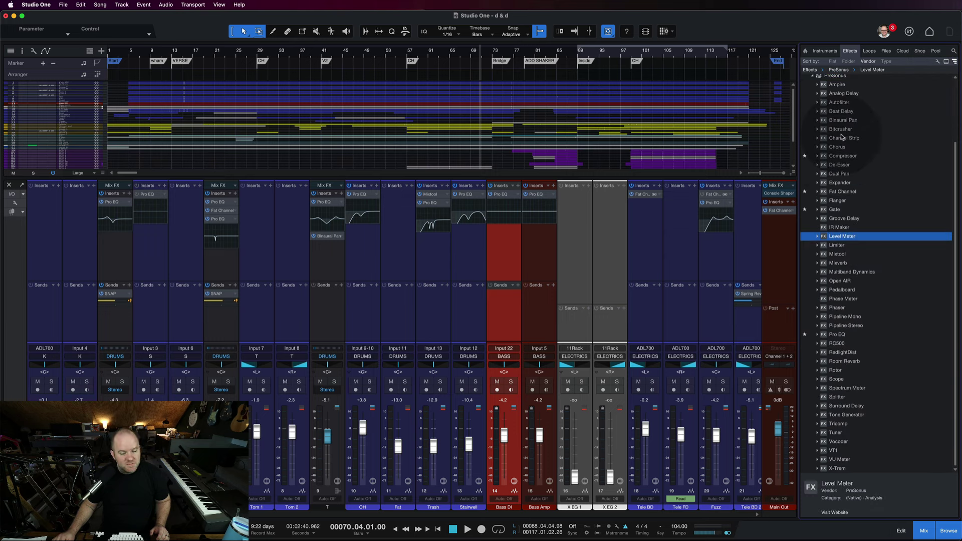
{"action": "left_click", "coordinate": [946, 61]}
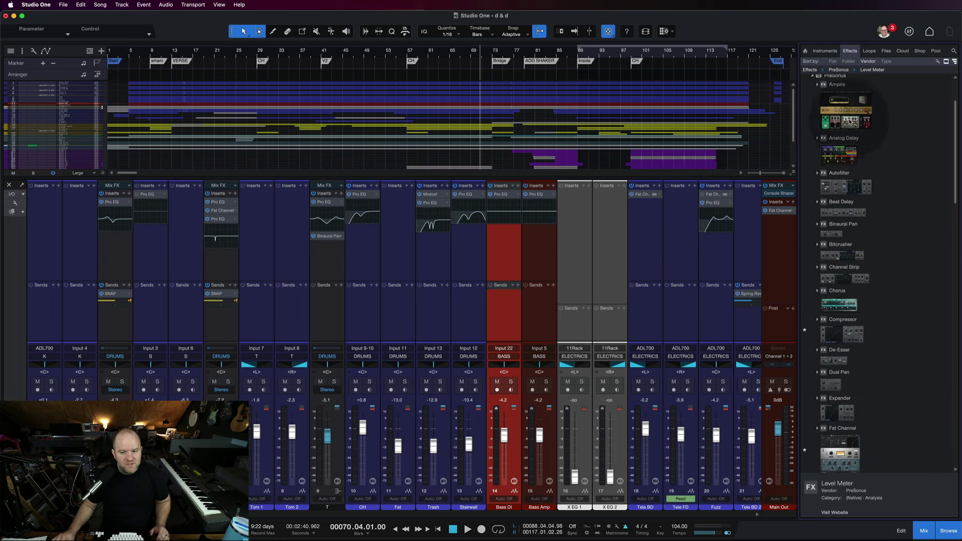
{"action": "scroll", "coordinate": [850, 122], "scroll_direction": "down", "scroll_amount": 7}
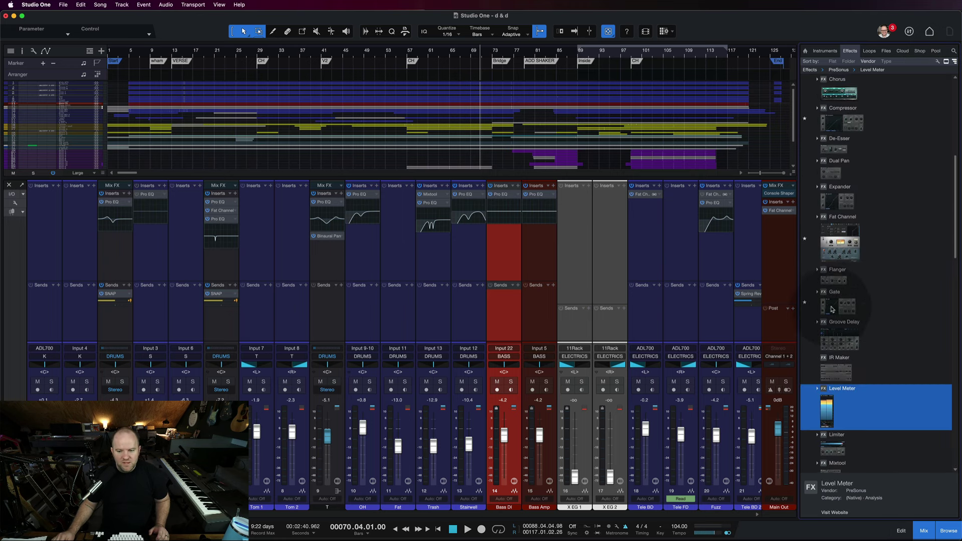
{"action": "scroll", "coordinate": [852, 301], "scroll_direction": "down", "scroll_amount": 6}
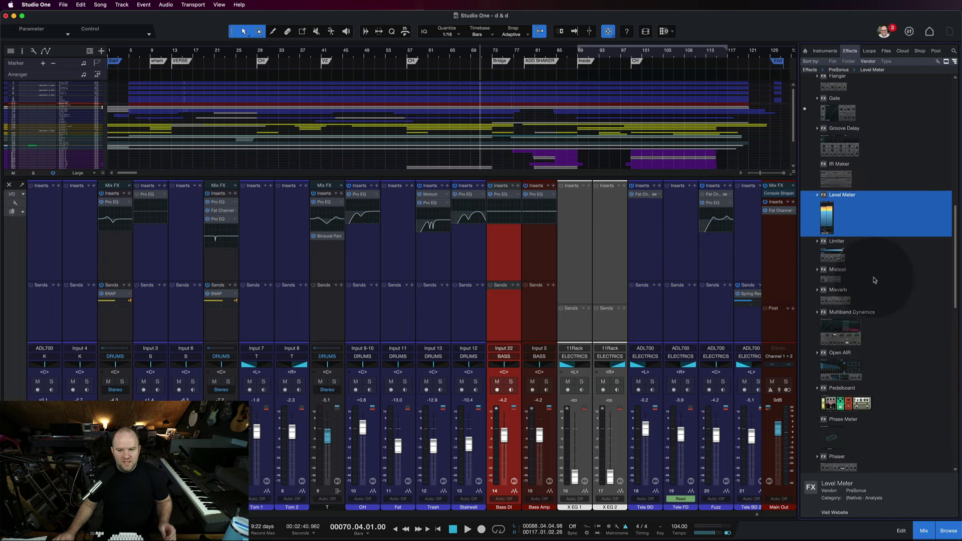
{"action": "scroll", "coordinate": [869, 321], "scroll_direction": "down", "scroll_amount": 7}
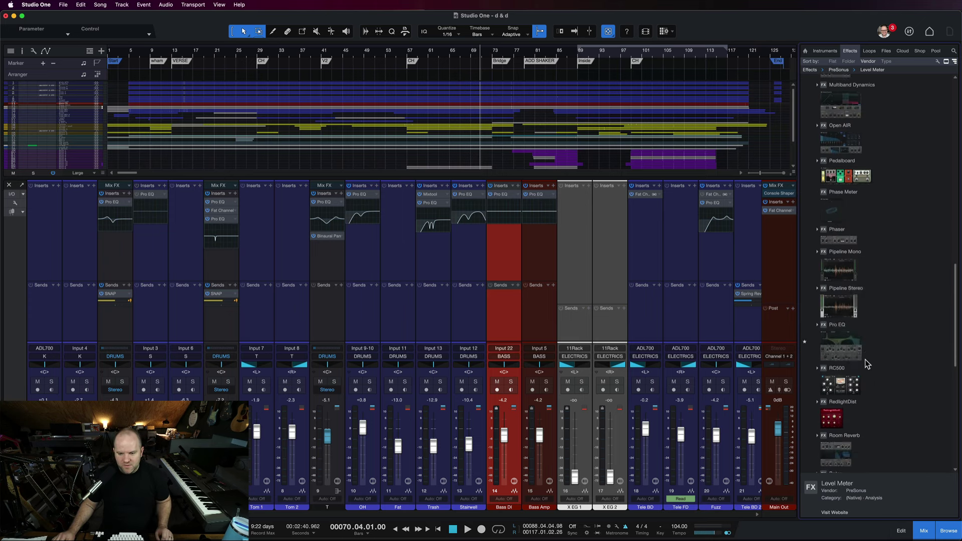
{"action": "scroll", "coordinate": [864, 359], "scroll_direction": "up", "scroll_amount": 10}
{"action": "left_click", "coordinate": [946, 61]}
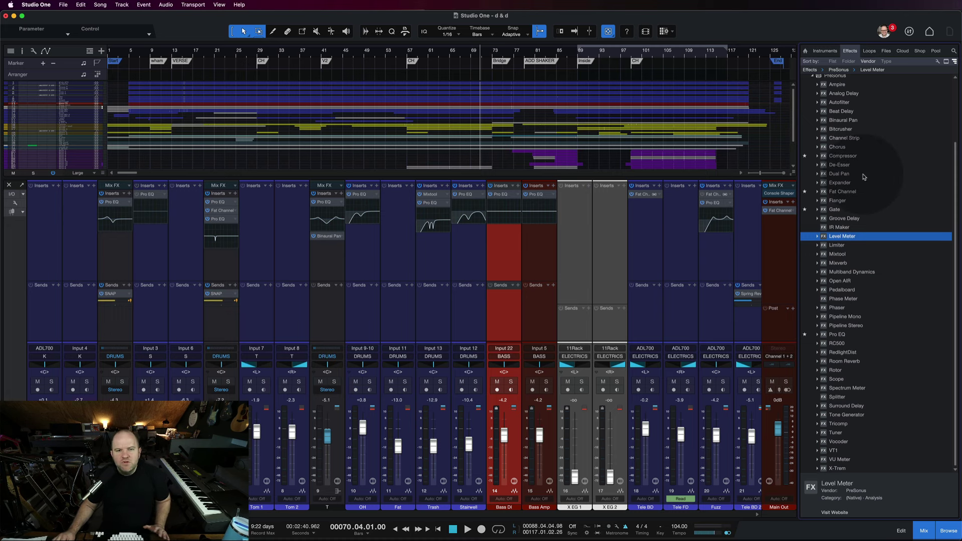
Drag a second Pro EQ onto the Bass DI inserts, then drag Pro EQ onto channel 18.
{"action": "left_click", "coordinate": [842, 335]}
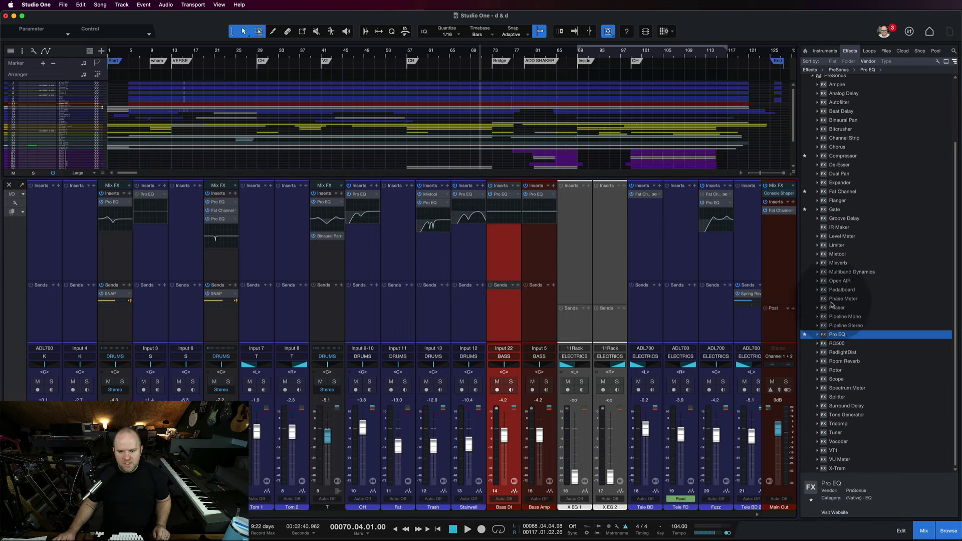
{"action": "left_click_drag", "start_coordinate": [834, 338], "coordinate": [500, 250]}
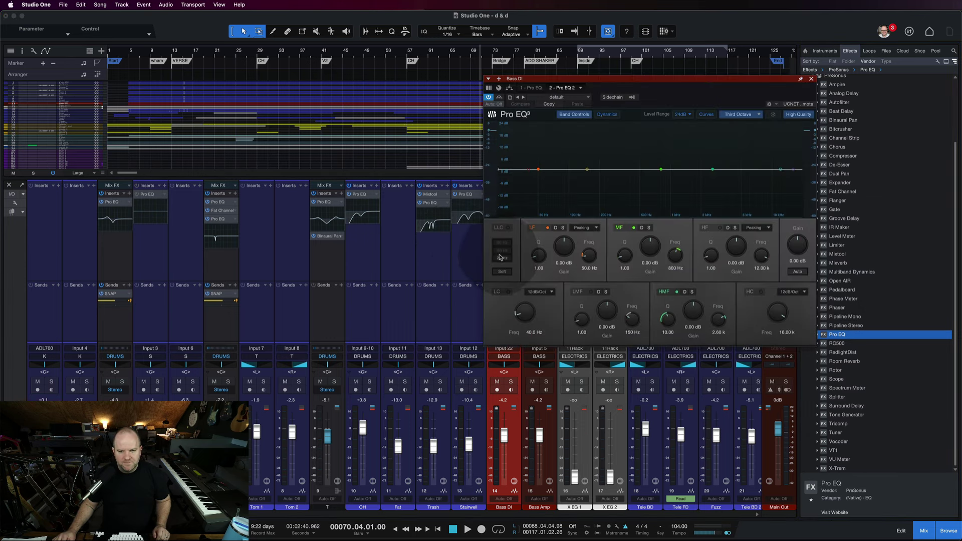
{"action": "left_click", "coordinate": [811, 78]}
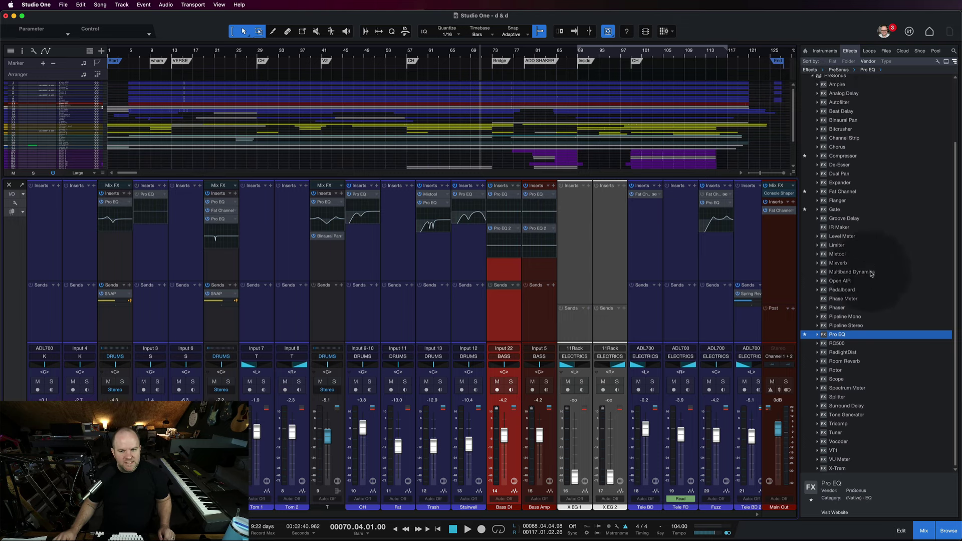
{"action": "left_click_drag", "start_coordinate": [798, 137], "coordinate": [862, 132]}
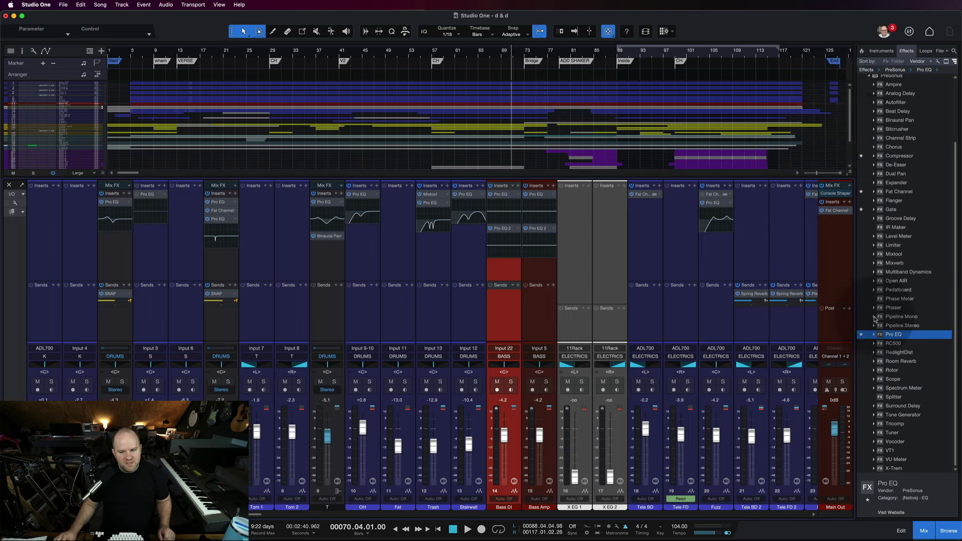
{"action": "left_click_drag", "start_coordinate": [901, 337], "coordinate": [634, 340]}
Zoom in on the Fat and Trash tracks around bars 57–88 and select the Stairwell event.
{"action": "key", "text": "F3"}
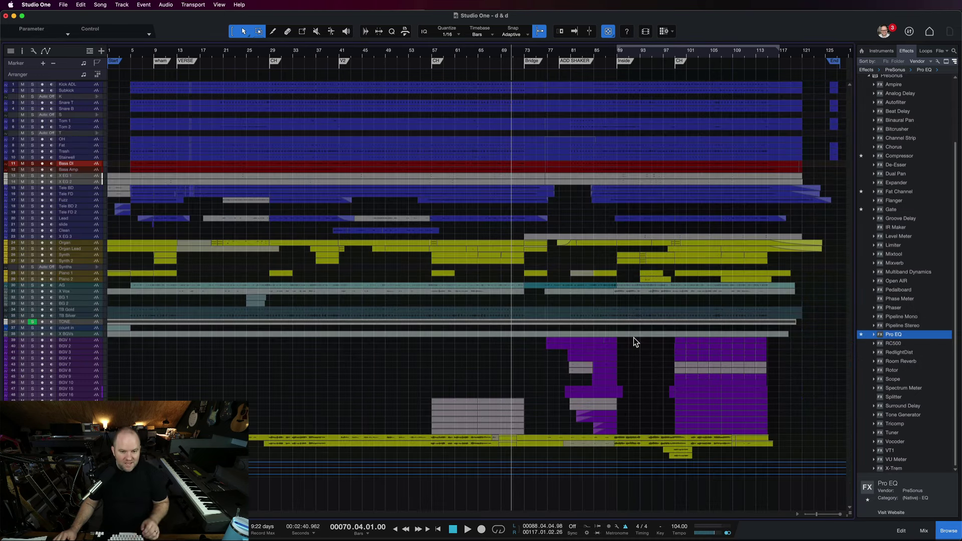
{"action": "left_click", "coordinate": [505, 145]}
{"action": "key", "text": "shift+z"}
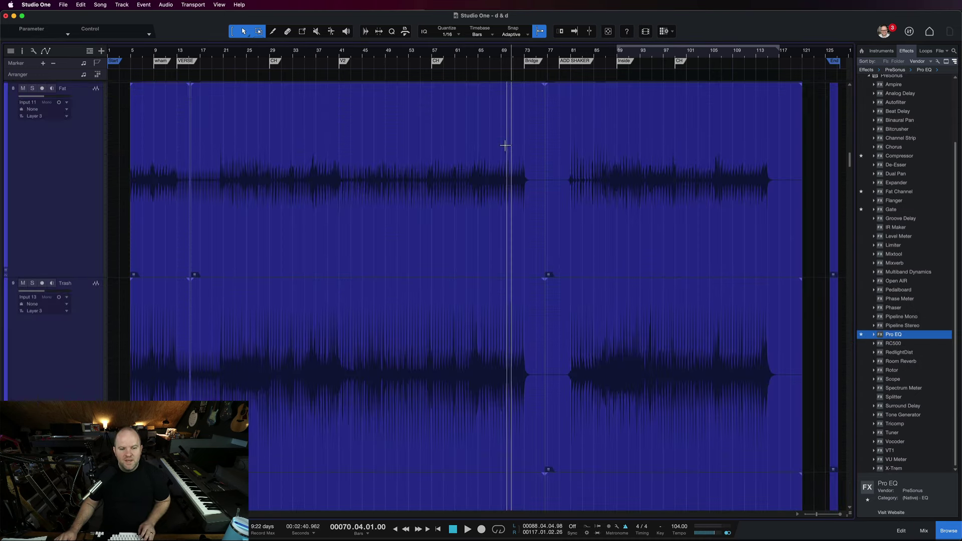
{"action": "key", "text": "e"}
{"action": "key", "text": "e"}
{"action": "key", "text": "e"}
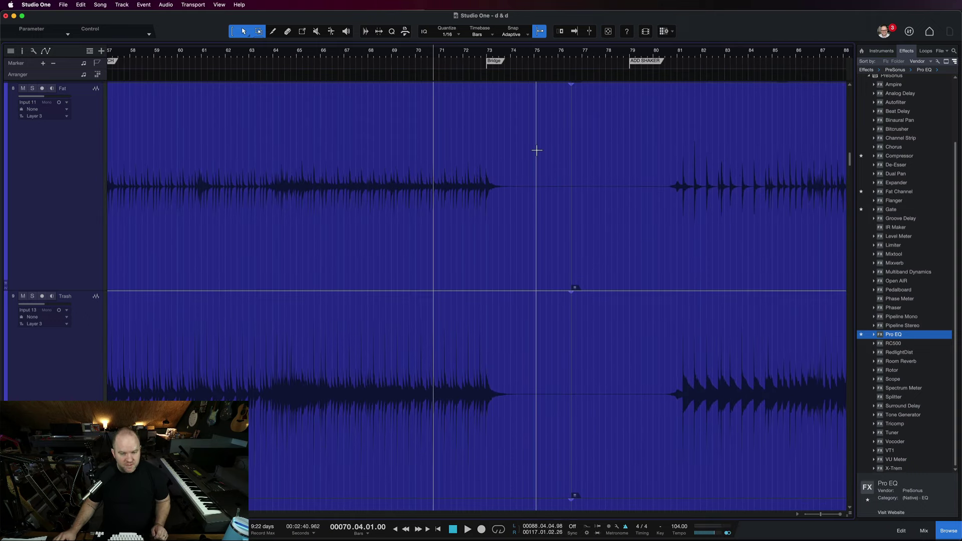
{"action": "key", "text": "F3"}
{"action": "key", "text": "F3"}
{"action": "key", "text": "F3"}
{"action": "key", "text": "F3"}
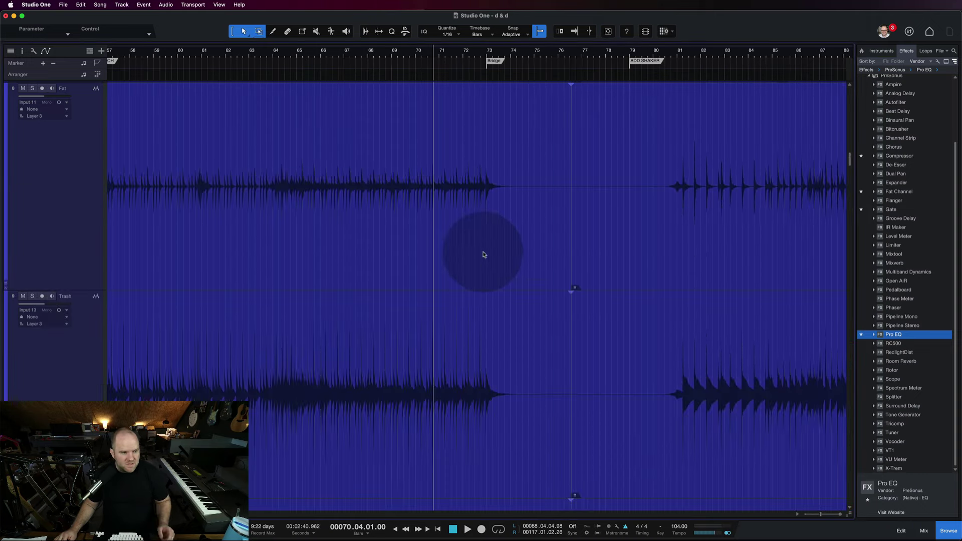
{"action": "scroll", "coordinate": [481, 253], "scroll_direction": "right", "scroll_amount": 5}
{"action": "left_click", "coordinate": [535, 248]}
{"action": "scroll", "coordinate": [360, 300], "scroll_direction": "down", "scroll_amount": 4}
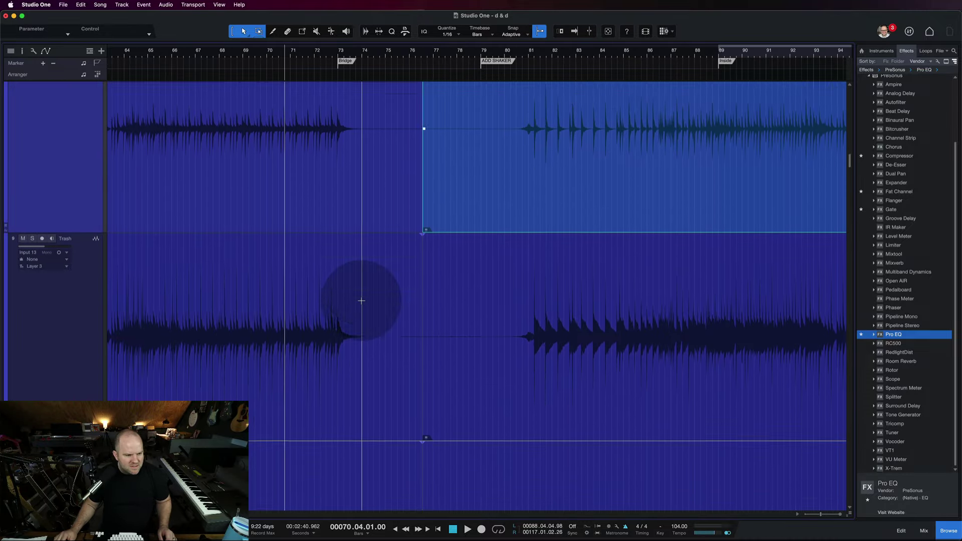
{"action": "left_click", "coordinate": [209, 363]}
{"action": "scroll", "coordinate": [46, 310], "scroll_direction": "down", "scroll_amount": 4}
{"action": "left_click", "coordinate": [511, 358]}
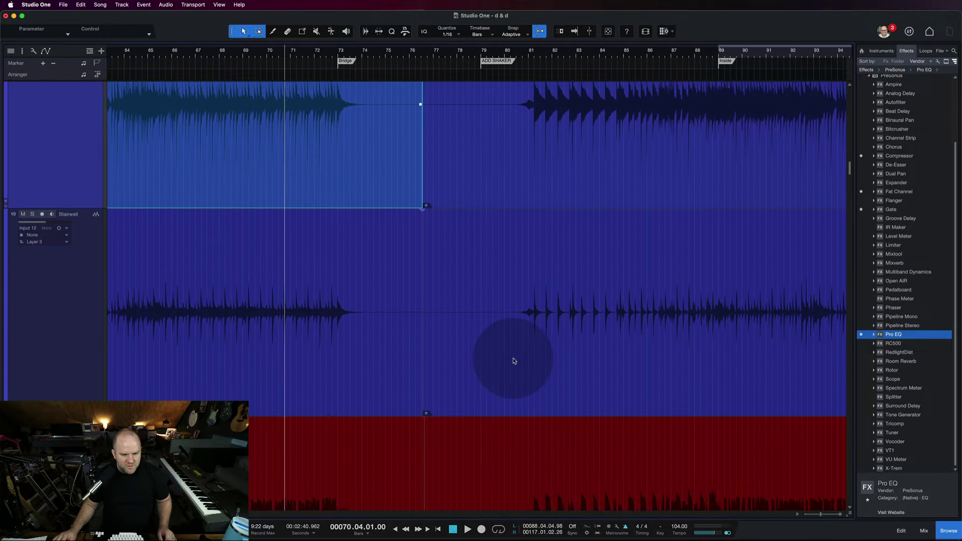
{"action": "scroll", "coordinate": [451, 300], "scroll_direction": "right", "scroll_amount": 8}
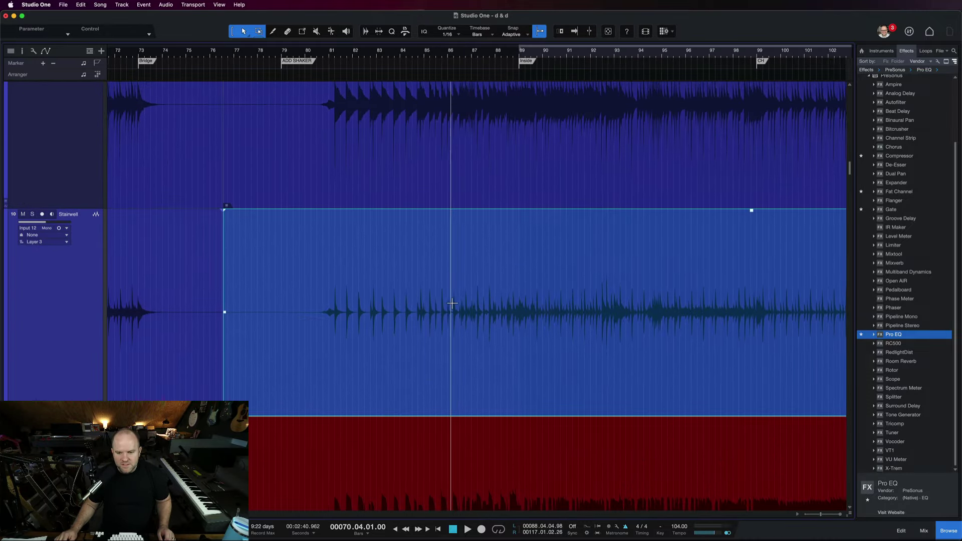
Solo the Stairwell track and play it back from bar 81.
{"action": "key", "text": "s"}
{"action": "left_click", "coordinate": [240, 54]}
{"action": "key", "text": "space"}
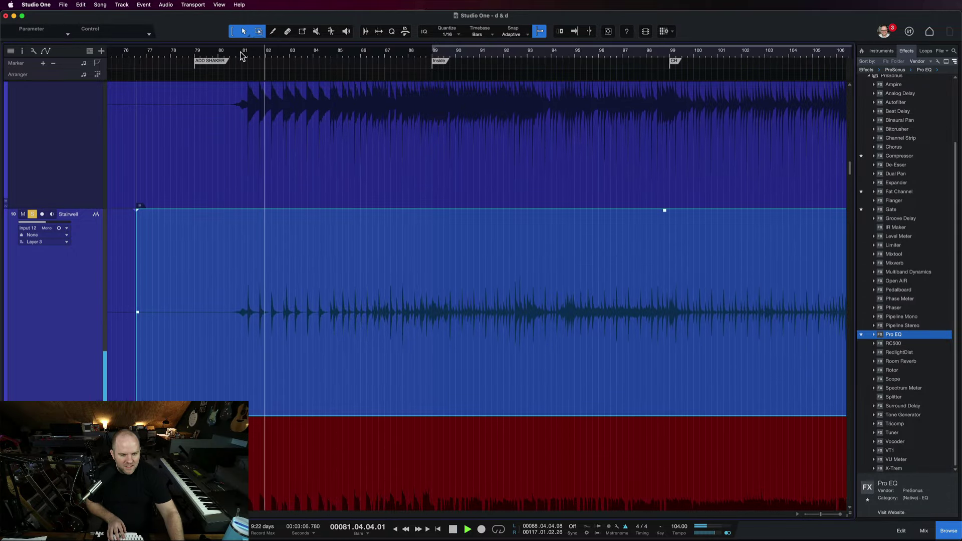
{"action": "key", "text": "space"}
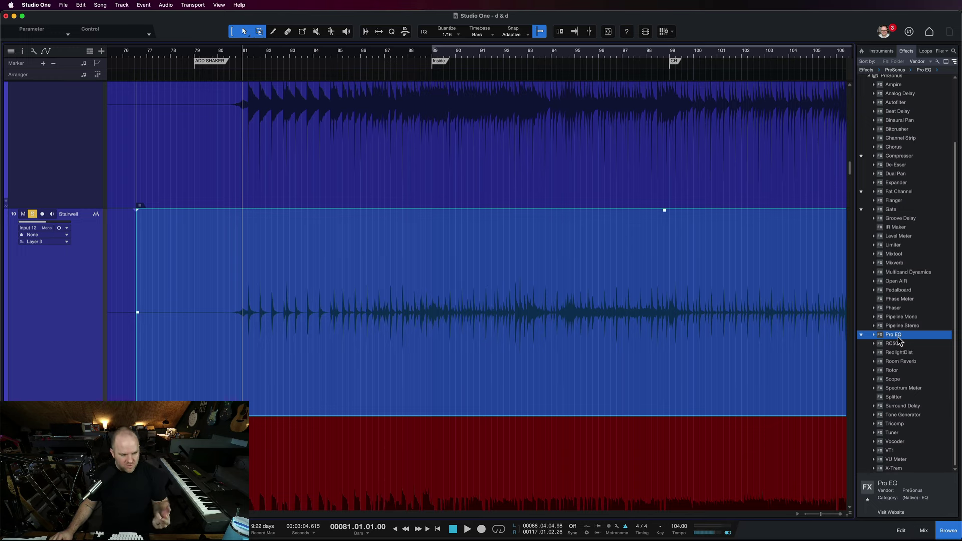
Drag Pro EQ from the browser onto the Stairwell channel as a second Pro EQ.
{"action": "key", "text": "F3"}
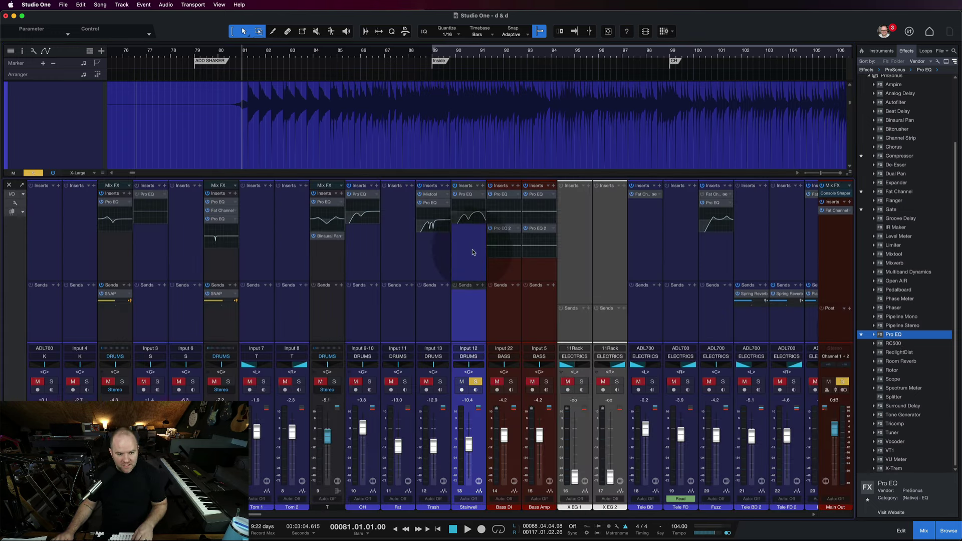
{"action": "key", "text": "F3"}
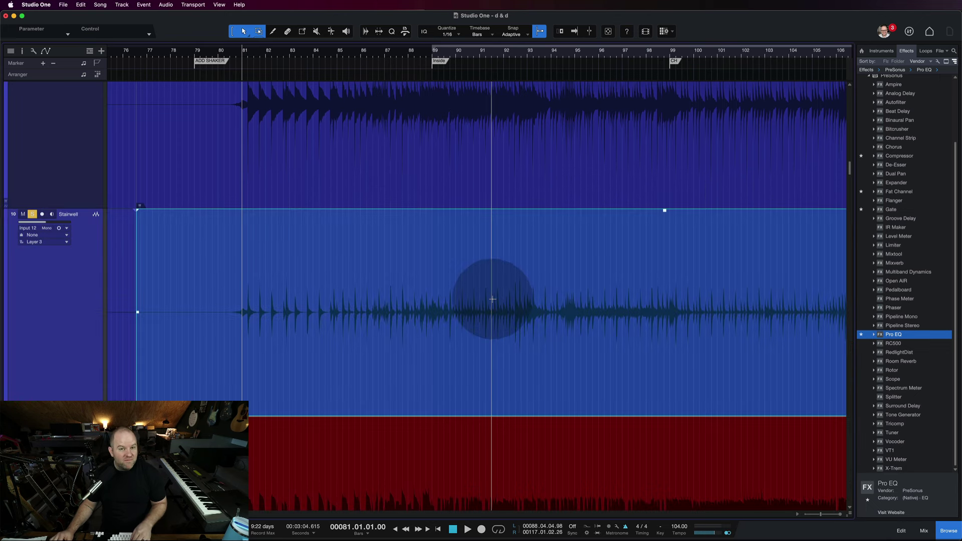
{"action": "key", "text": "F4"}
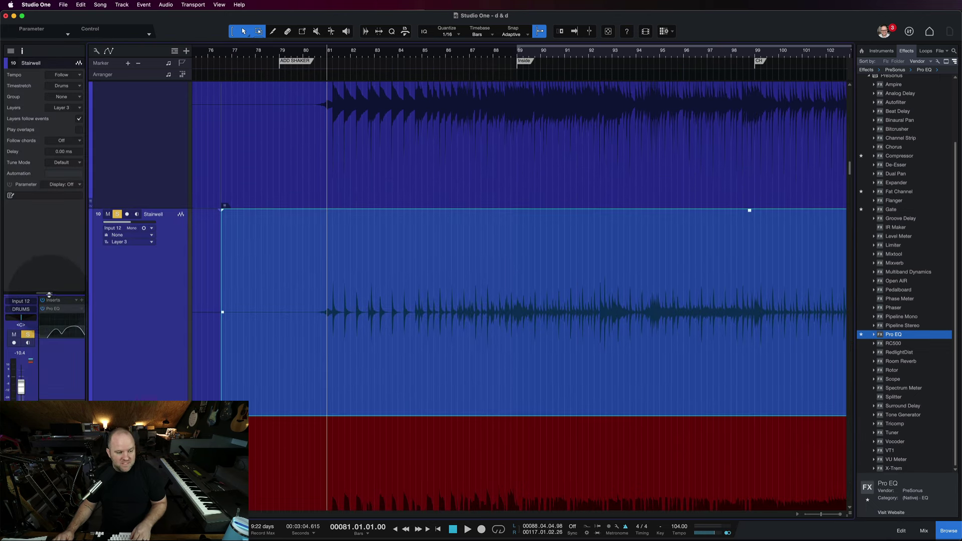
{"action": "left_click_drag", "start_coordinate": [49, 293], "coordinate": [44, 245]}
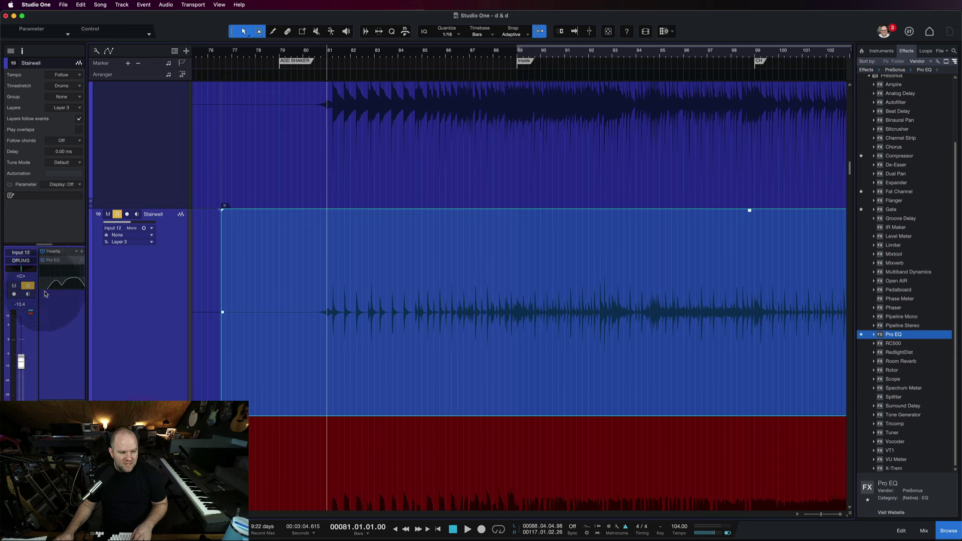
{"action": "key", "text": "F4"}
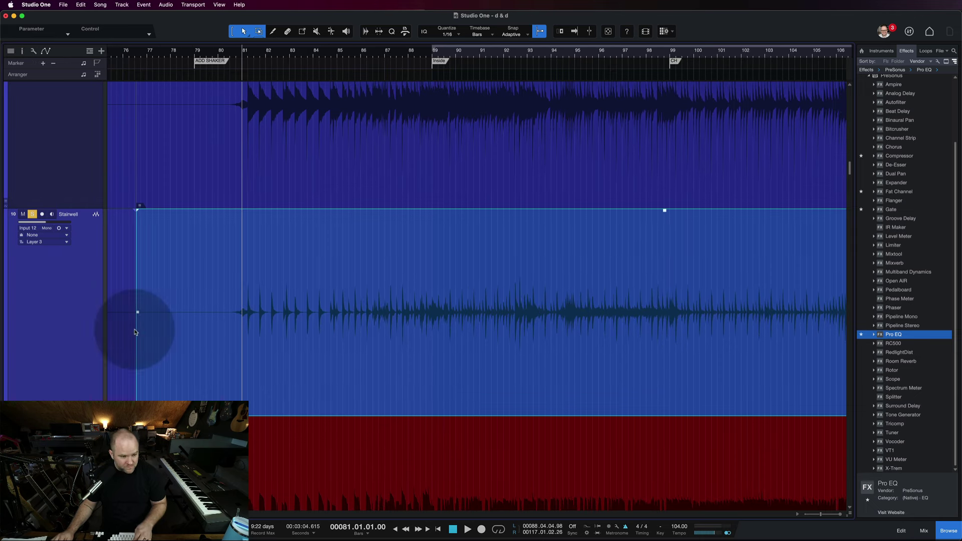
{"action": "left_click_drag", "start_coordinate": [884, 334], "coordinate": [725, 319]}
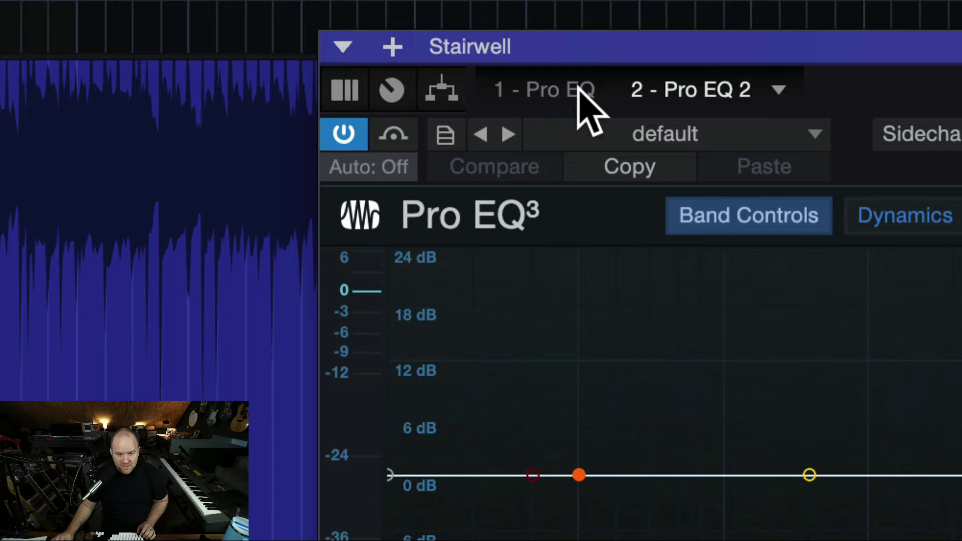
Compare the first Pro EQ's curve against the flat Pro EQ 2 on Stairwell.
{"action": "left_click", "coordinate": [532, 89]}
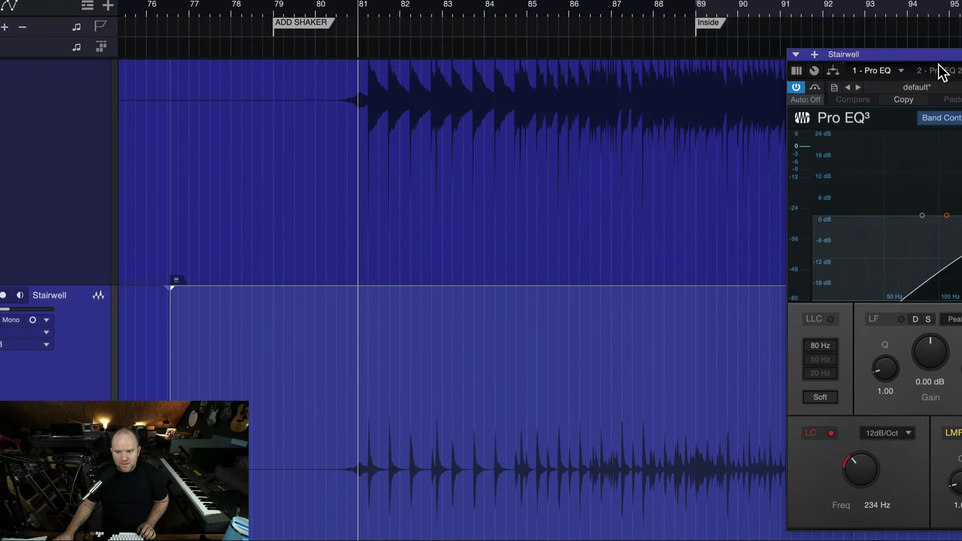
{"action": "left_click", "coordinate": [927, 70]}
{"action": "left_click", "coordinate": [879, 73]}
{"action": "left_click", "coordinate": [938, 71]}
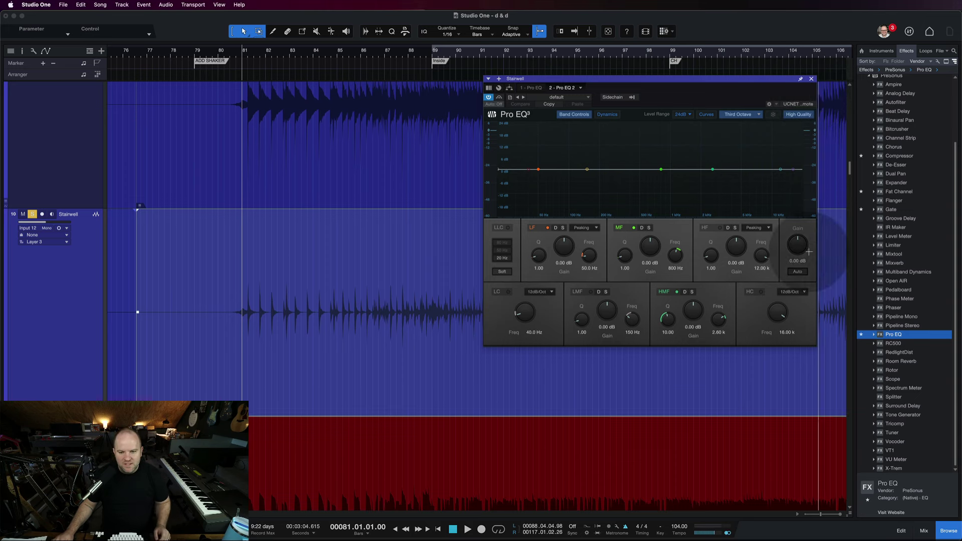
Drag a default Compressor onto Stairwell as the third insert, after the two Pro EQs.
{"action": "key", "text": "super+w"}
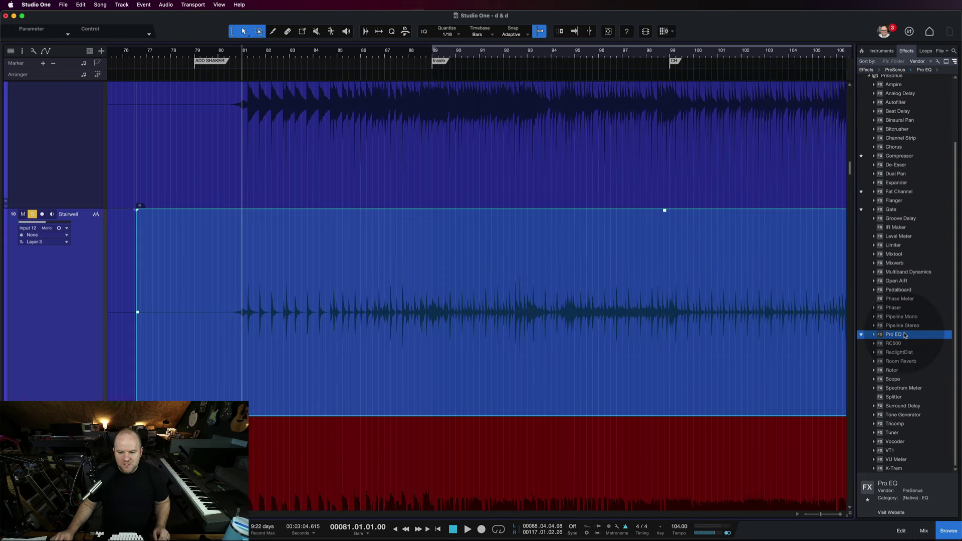
{"action": "scroll", "coordinate": [904, 254], "scroll_direction": "up", "scroll_amount": 2}
{"action": "left_click_drag", "start_coordinate": [900, 173], "coordinate": [606, 316]}
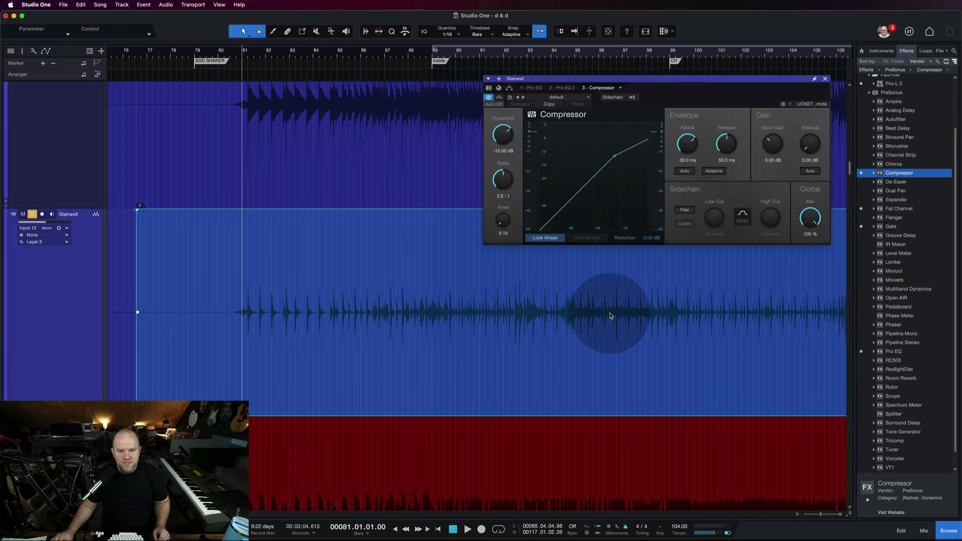
{"action": "left_click", "coordinate": [824, 79]}
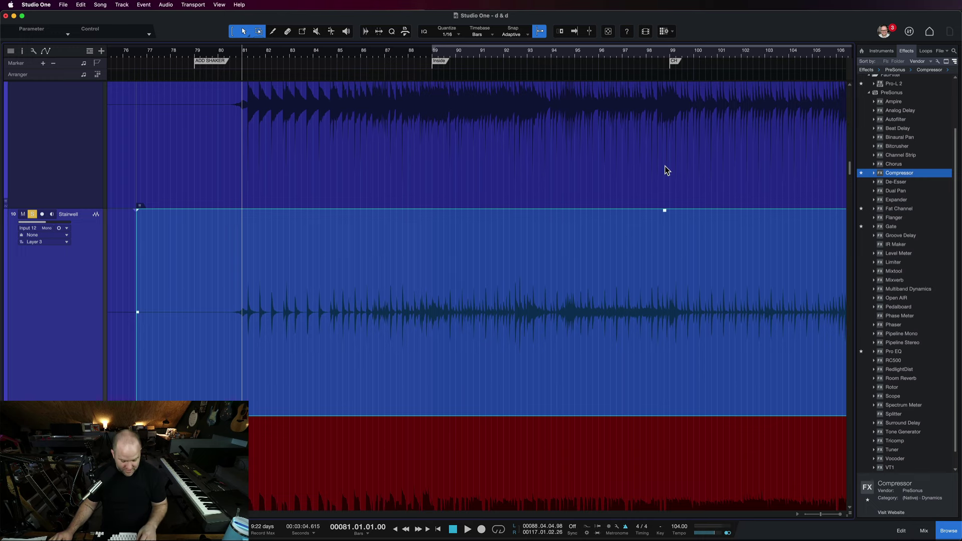
Show the mixer, scroll right to the FX return channels, and select the DRUMS bus strip.
{"action": "key", "text": "F3"}
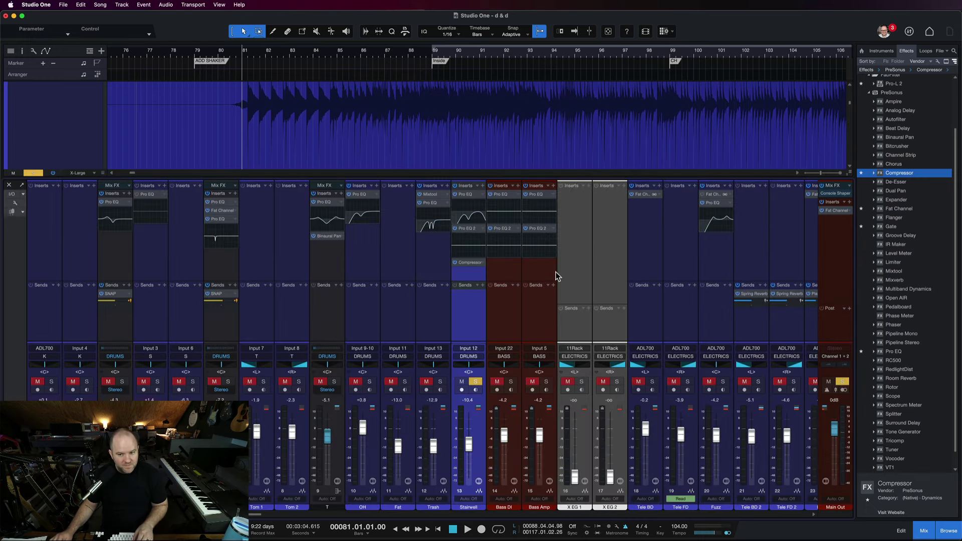
{"action": "left_click", "coordinate": [594, 304]}
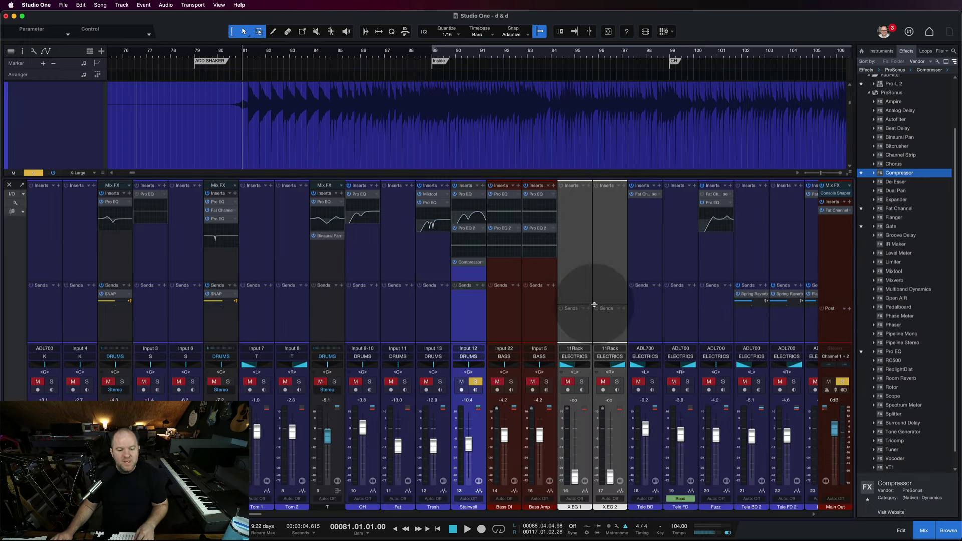
{"action": "scroll", "coordinate": [617, 313], "scroll_direction": "right", "scroll_amount": 15}
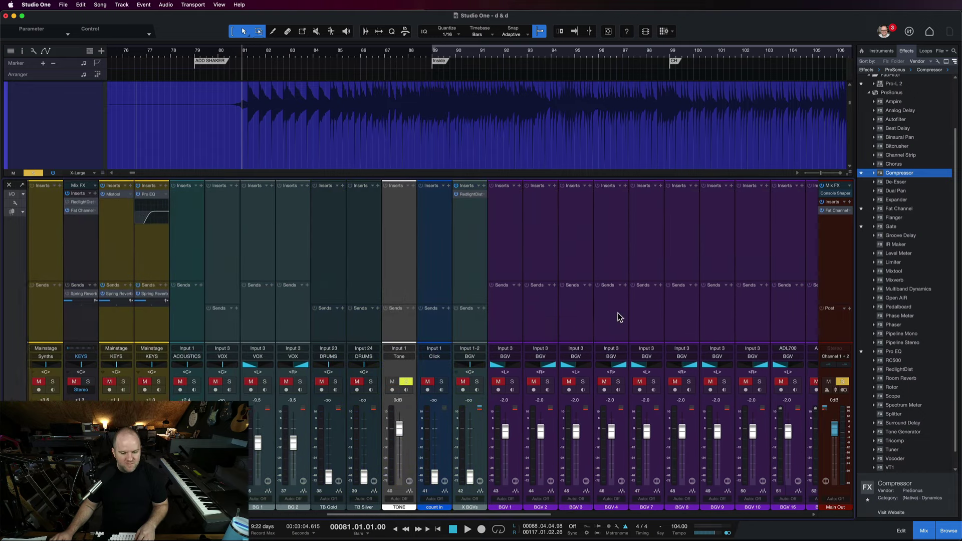
{"action": "scroll", "coordinate": [619, 316], "scroll_direction": "right", "scroll_amount": 13}
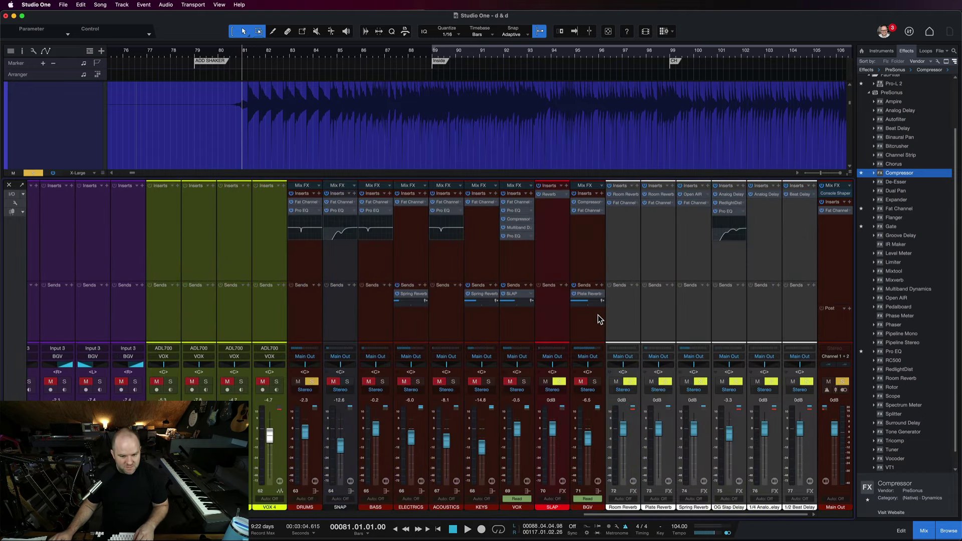
{"action": "left_click", "coordinate": [649, 332]}
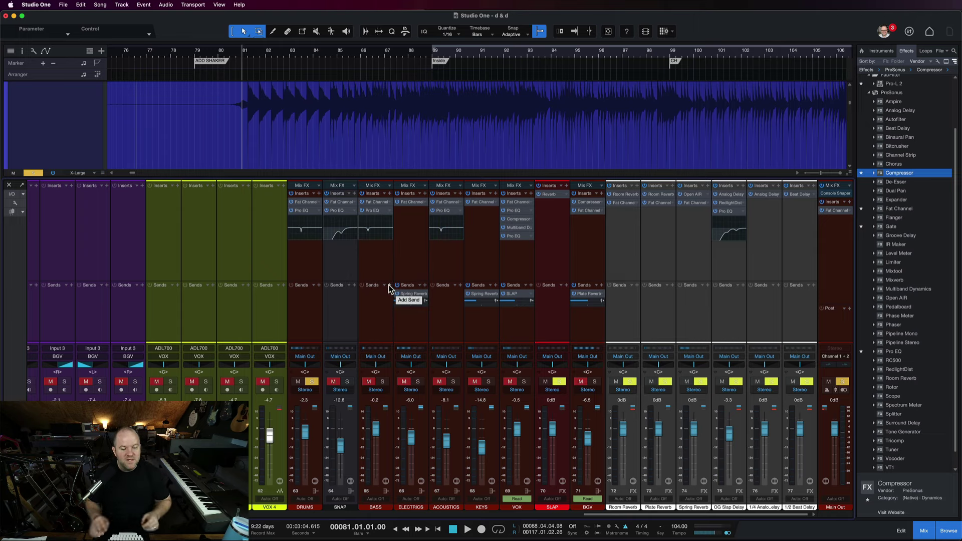
{"action": "left_click", "coordinate": [308, 307]}
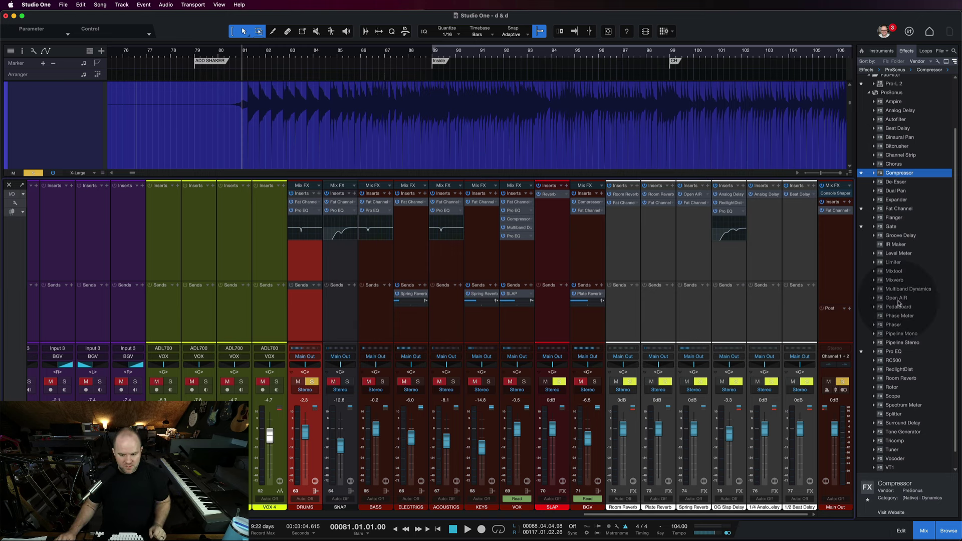
Drag Room Reverb's Medium Studio preset onto the DRUMS sends and select the new FX channel.
{"action": "scroll", "coordinate": [898, 301], "scroll_direction": "down", "scroll_amount": 1}
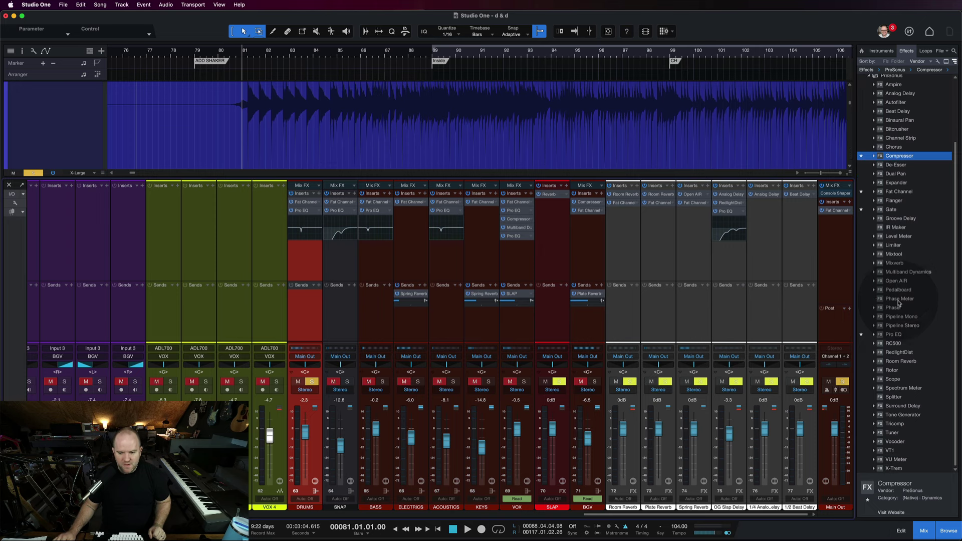
{"action": "left_click", "coordinate": [872, 363]}
{"action": "left_click", "coordinate": [873, 361]}
{"action": "scroll", "coordinate": [897, 150], "scroll_direction": "down", "scroll_amount": 10}
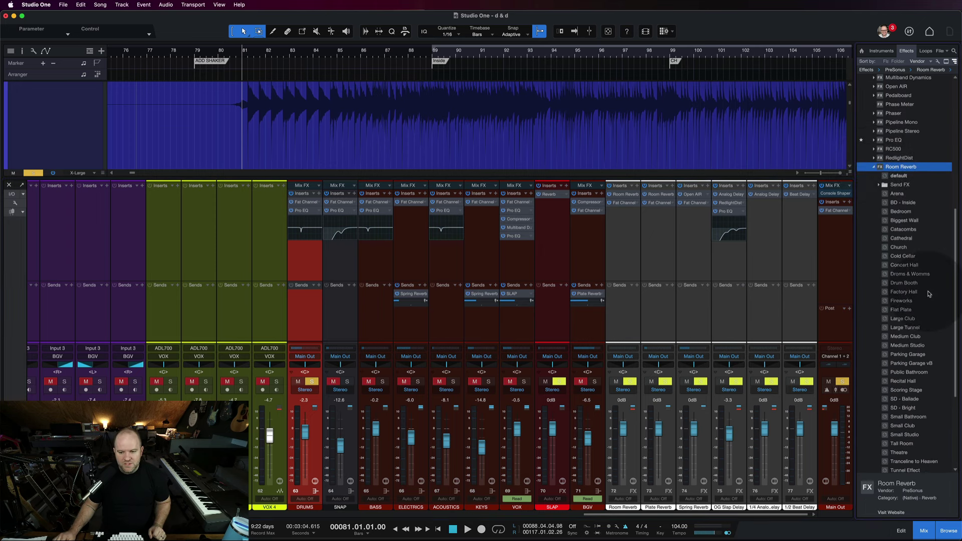
{"action": "scroll", "coordinate": [929, 293], "scroll_direction": "down", "scroll_amount": 6}
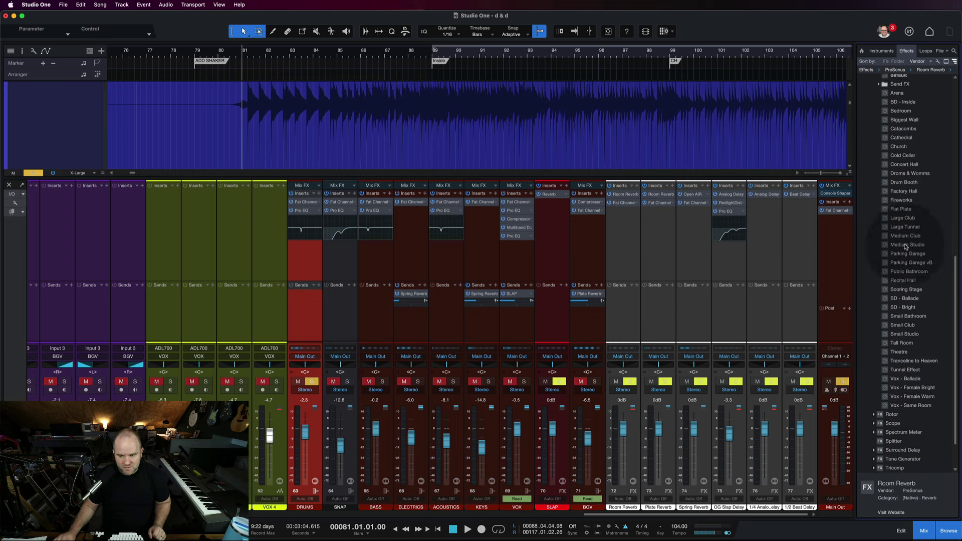
{"action": "left_click_drag", "start_coordinate": [905, 246], "coordinate": [299, 303]}
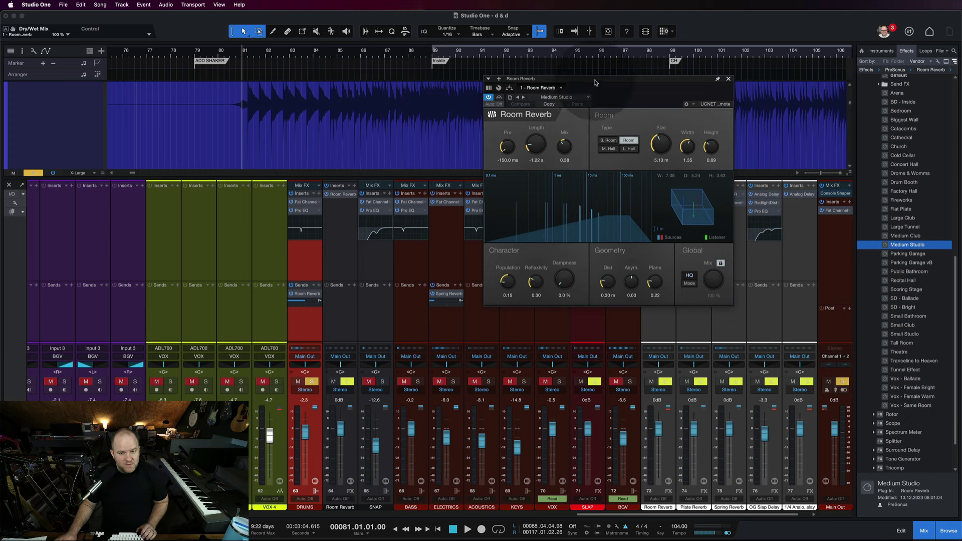
{"action": "left_click", "coordinate": [333, 311]}
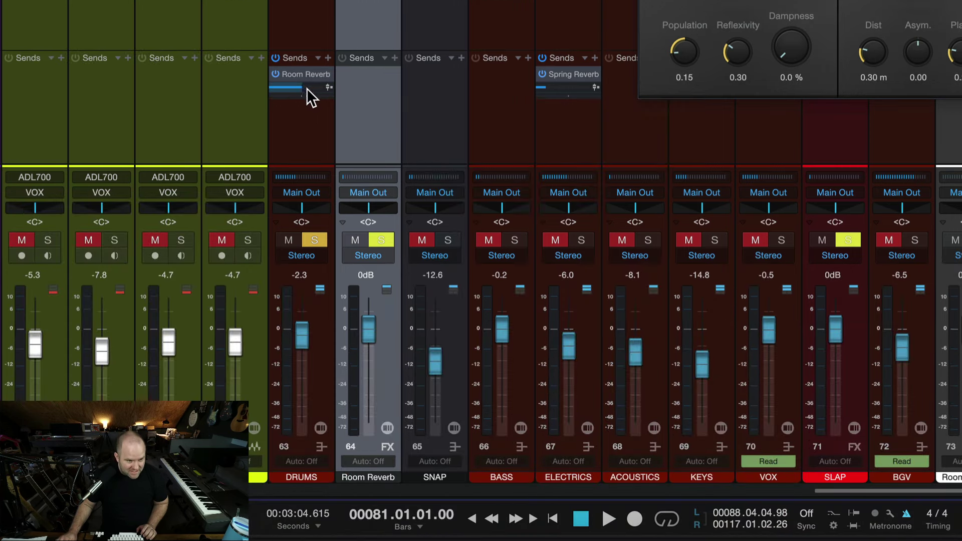
{"action": "mouse_move", "coordinate": [302, 86]}
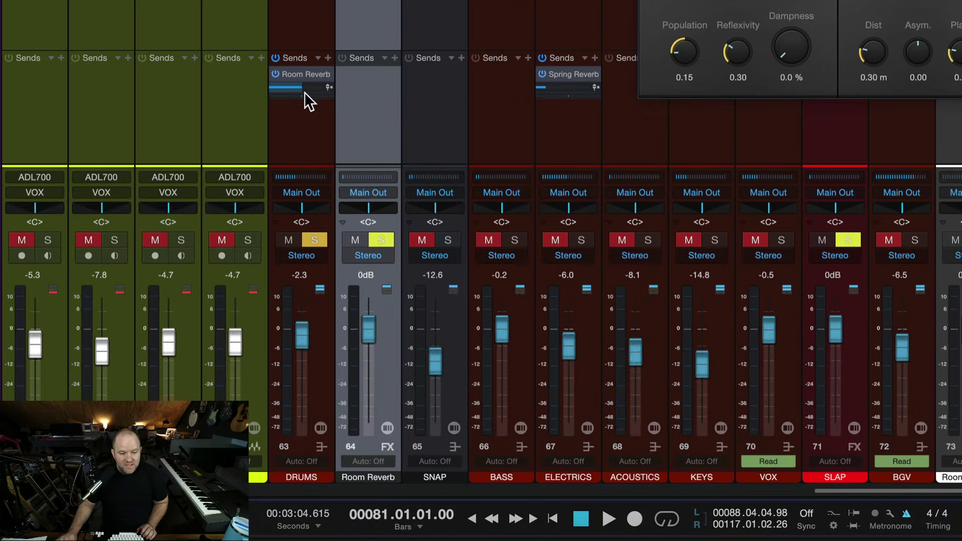
{"action": "left_click", "coordinate": [311, 235]}
{"action": "left_click", "coordinate": [311, 235]}
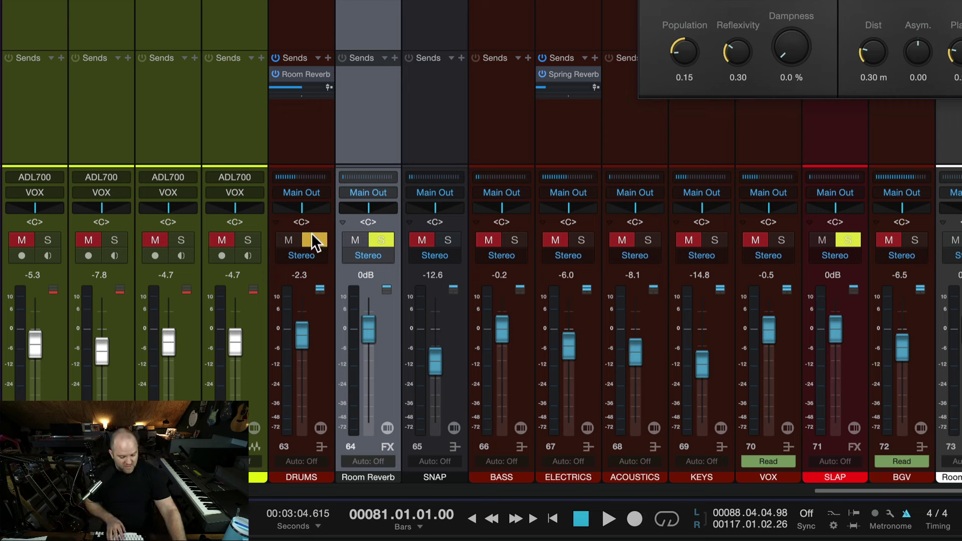
{"action": "key", "text": "space"}
{"action": "key", "text": "space"}
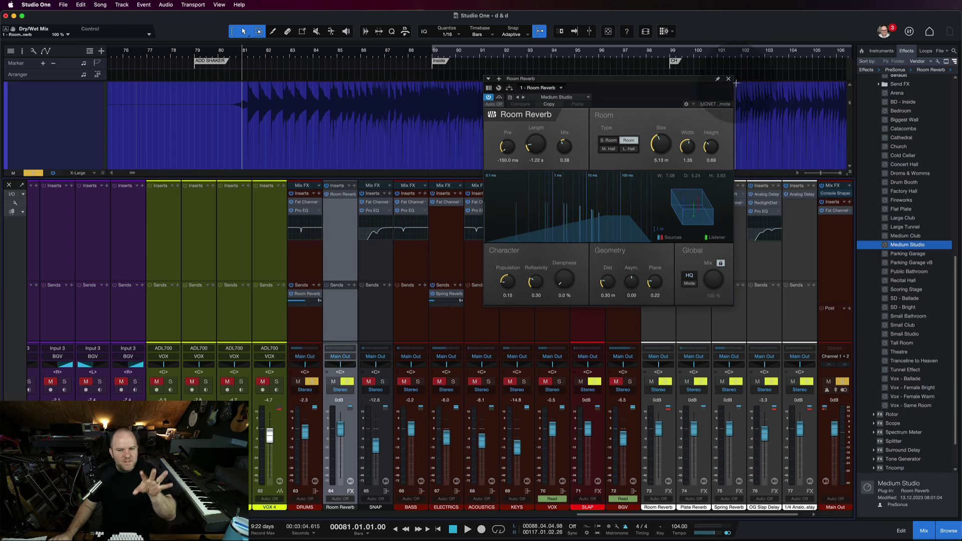
Close the Room Reverb editor and scroll the mixer back to the BGV channels.
{"action": "left_click", "coordinate": [729, 80]}
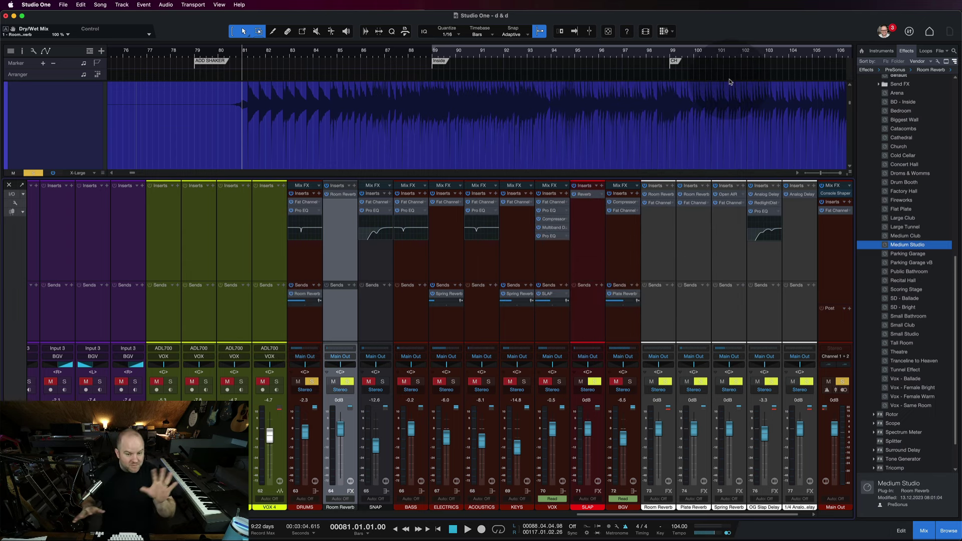
{"action": "key", "text": "F5"}
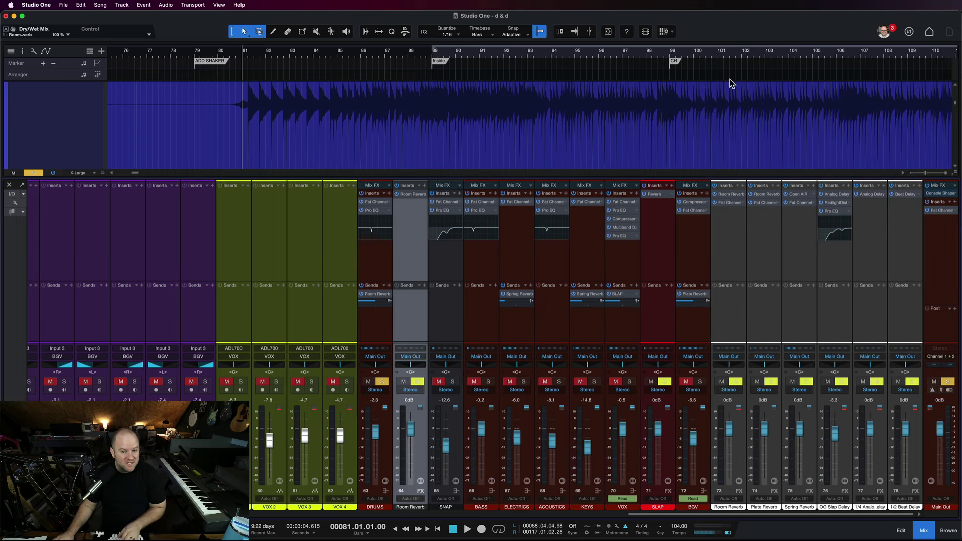
{"action": "key", "text": "F5"}
{"action": "scroll", "coordinate": [346, 271], "scroll_direction": "left", "scroll_amount": 9}
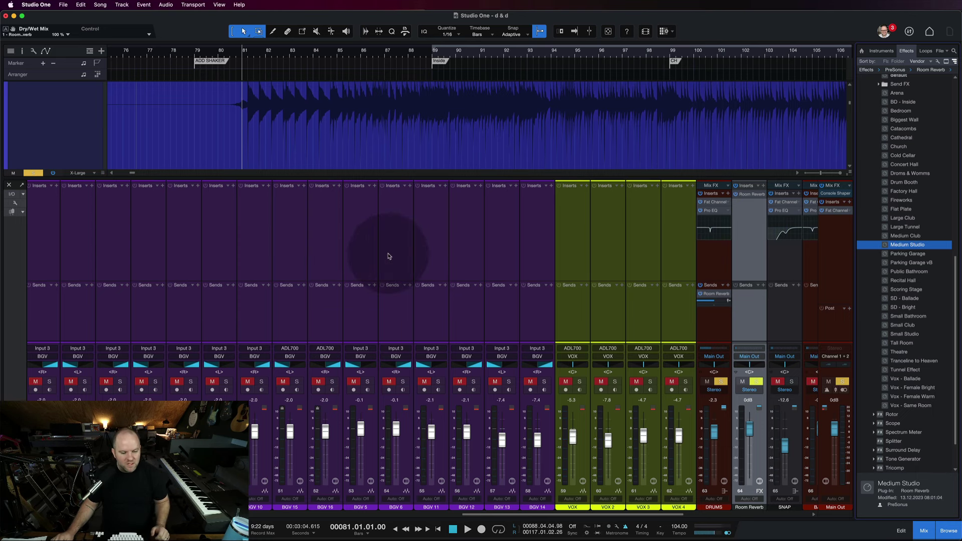
{"action": "scroll", "coordinate": [389, 255], "scroll_direction": "left", "scroll_amount": 8}
{"action": "scroll", "coordinate": [291, 316], "scroll_direction": "right", "scroll_amount": 12}
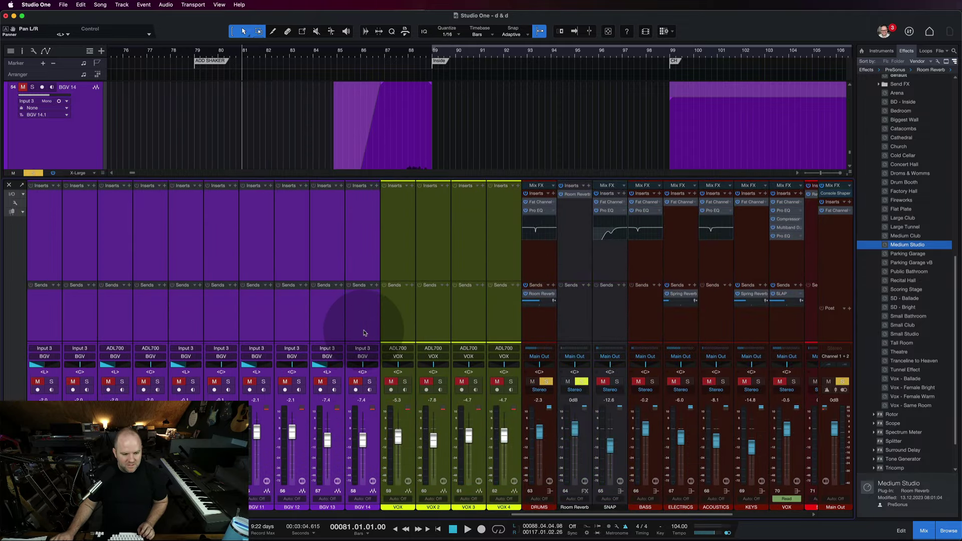
{"action": "scroll", "coordinate": [331, 316], "scroll_direction": "left", "scroll_amount": 9}
{"action": "scroll", "coordinate": [272, 307], "scroll_direction": "left", "scroll_amount": 5}
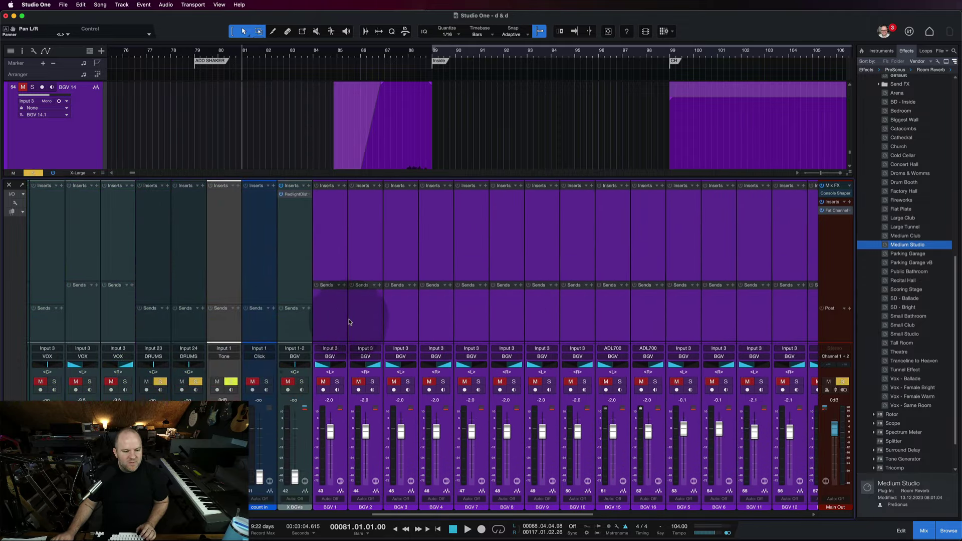
Multi-select the BGV 1, 3, 7, 9, 15, 5, 11 and 13 channel strips.
{"action": "left_click", "coordinate": [354, 320]}
{"action": "key", "text": "Up"}
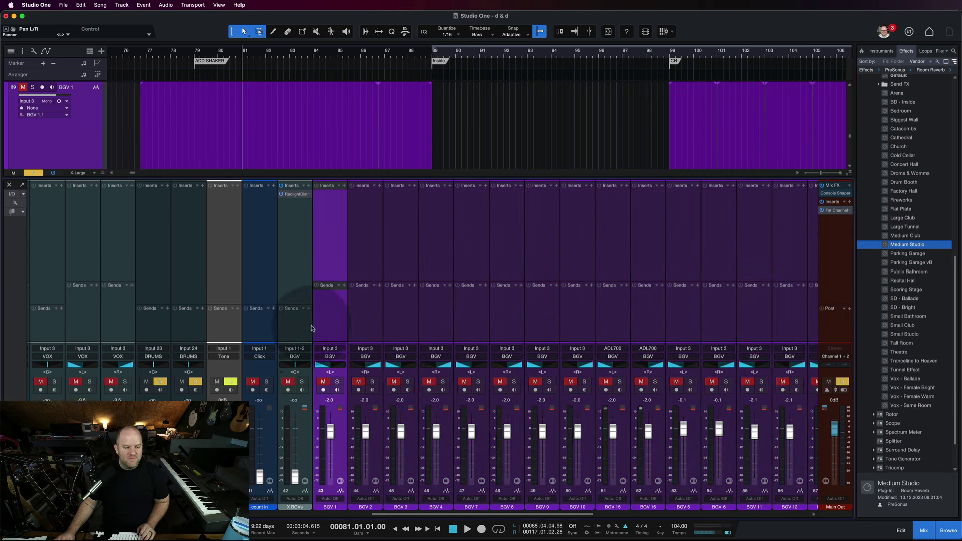
{"action": "left_click", "coordinate": [398, 325], "text": "super"}
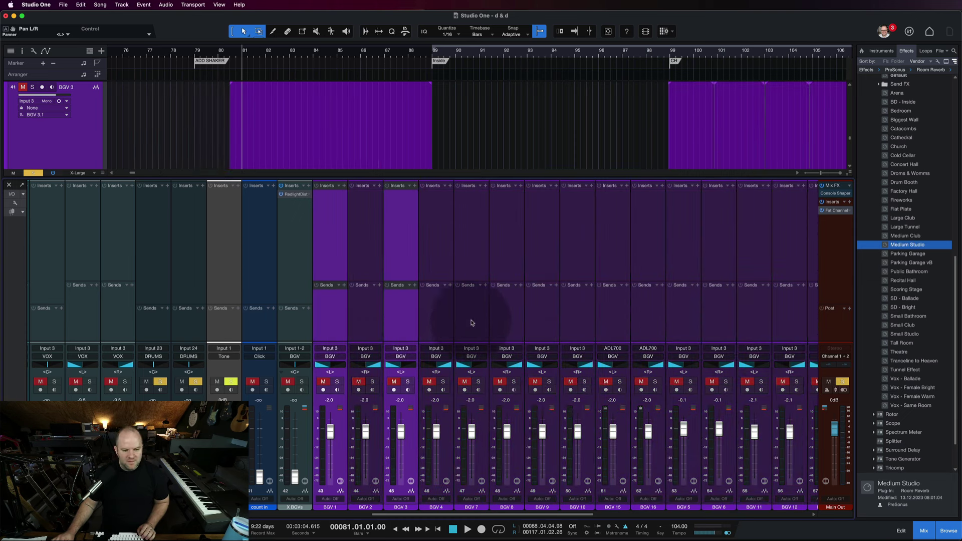
{"action": "left_click", "coordinate": [473, 319], "text": "super"}
{"action": "left_click", "coordinate": [535, 314], "text": "super"}
{"action": "left_click", "coordinate": [612, 317], "text": "super"}
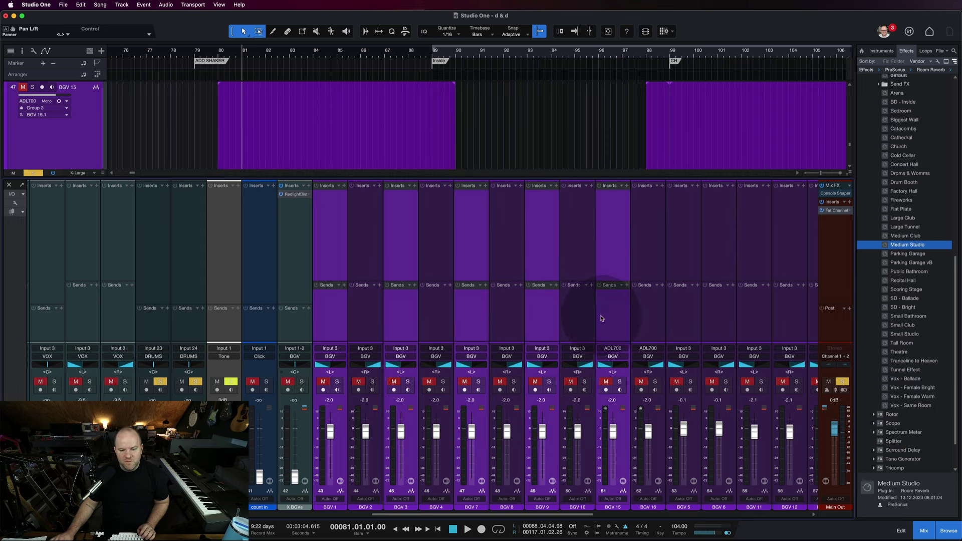
{"action": "left_click", "coordinate": [682, 322], "text": "super"}
{"action": "left_click", "coordinate": [754, 319], "text": "super"}
{"action": "scroll", "coordinate": [746, 322], "scroll_direction": "right", "scroll_amount": 3}
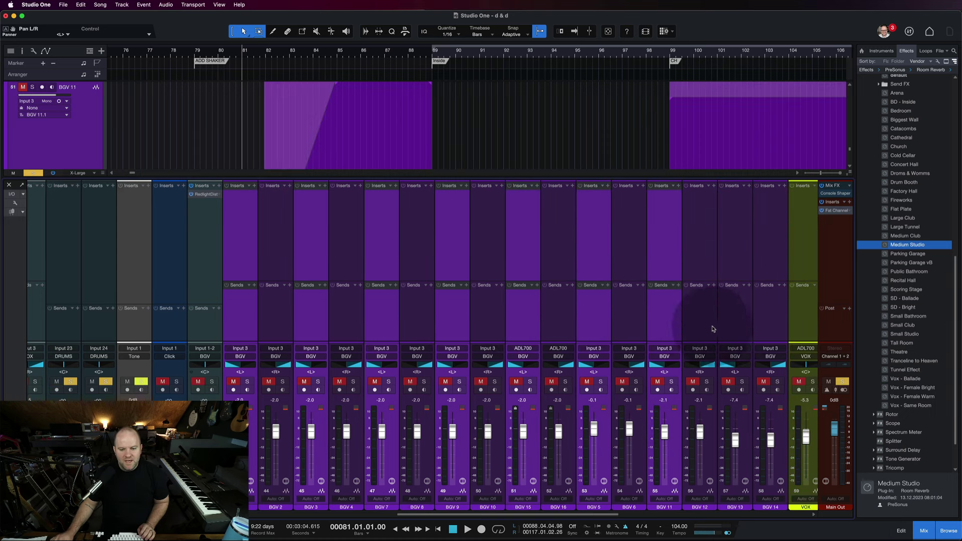
{"action": "left_click", "coordinate": [739, 324], "text": "super"}
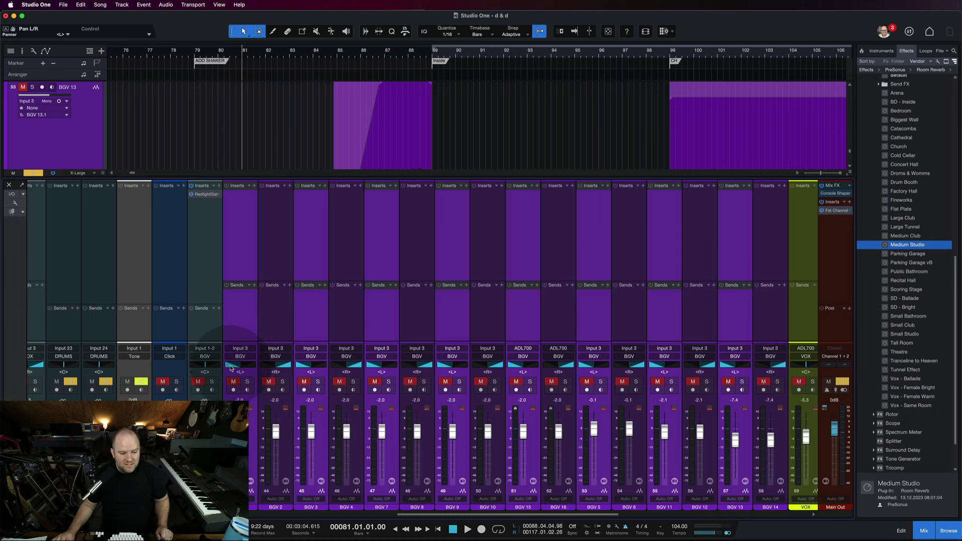
Pan the selected BGV channels hard left and lower their faders together to -8.6 dB.
{"action": "left_click_drag", "start_coordinate": [245, 363], "coordinate": [262, 369]}
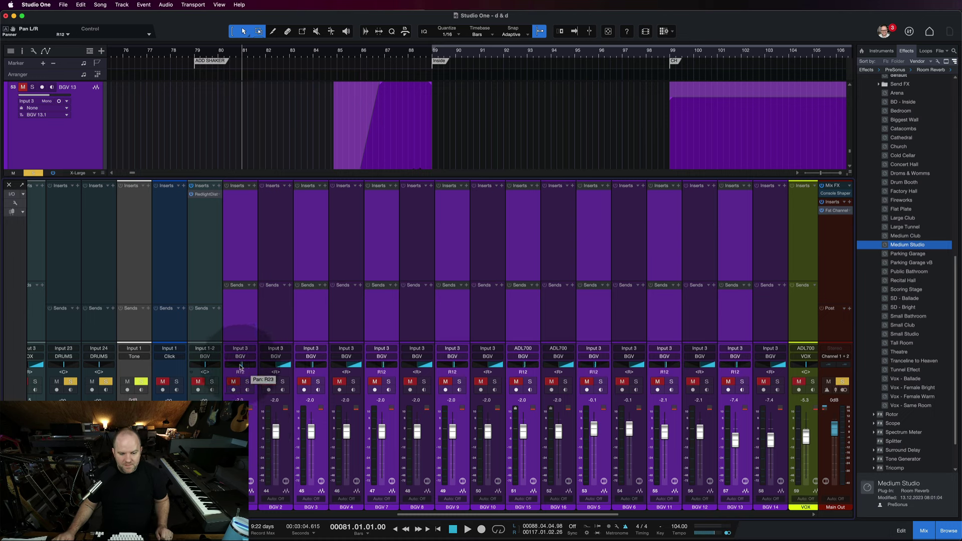
{"action": "left_click_drag", "start_coordinate": [233, 366], "coordinate": [224, 367]}
{"action": "mouse_move", "coordinate": [241, 431]}
{"action": "left_mouse_down"}
{"action": "mouse_move", "coordinate": [240, 457]}
{"action": "mouse_move", "coordinate": [240, 442]}
{"action": "left_mouse_up"}
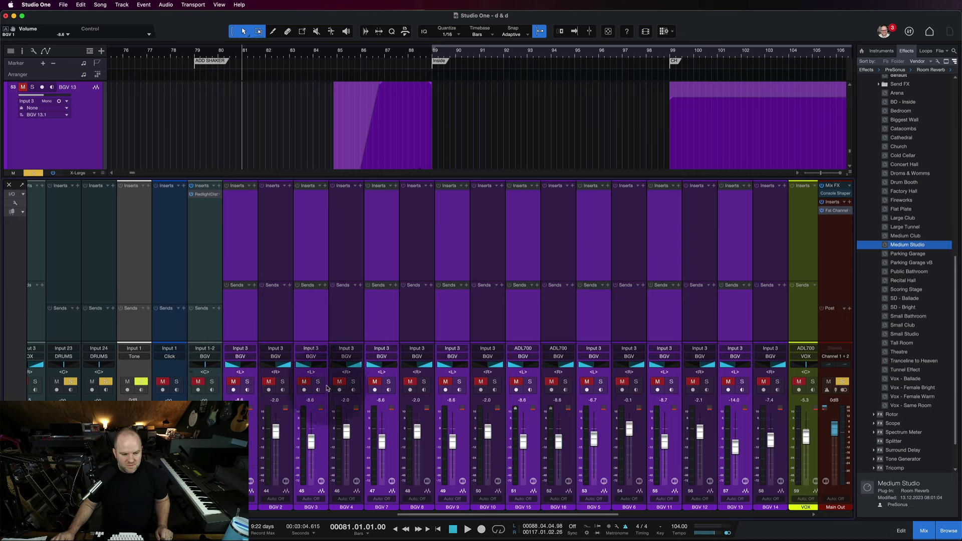
{"action": "left_click", "coordinate": [233, 390]}
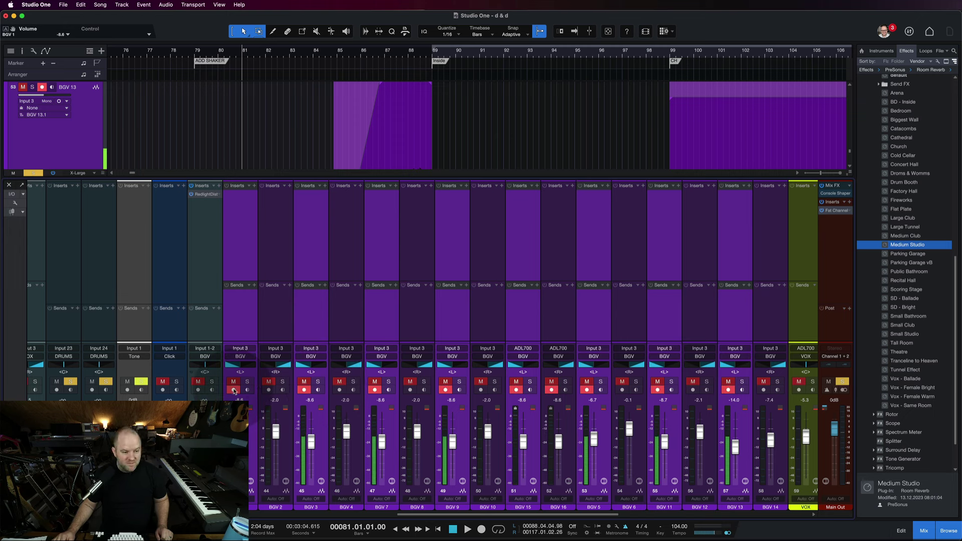
{"action": "left_click", "coordinate": [234, 390]}
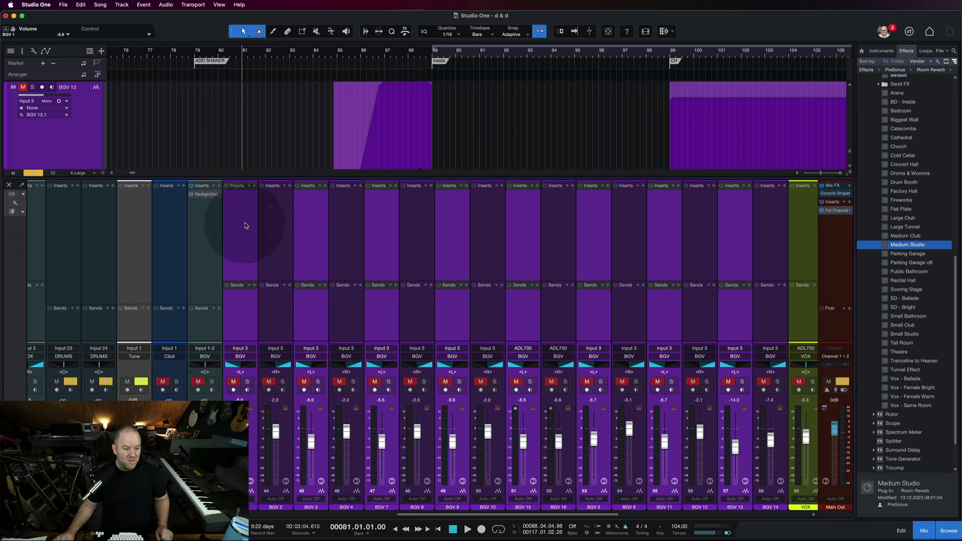
Add a Room Reverb send to the selected BGV channels.
{"action": "left_click", "coordinate": [254, 285]}
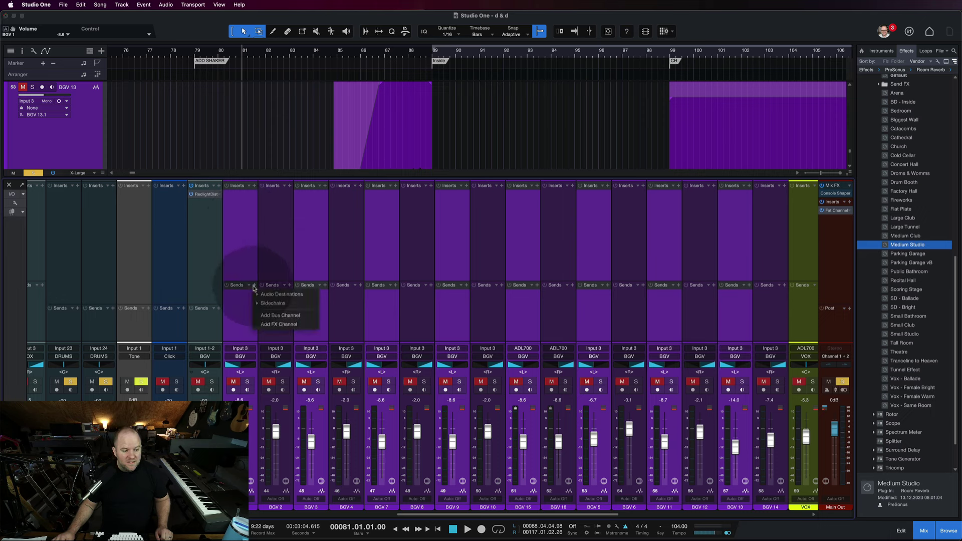
{"action": "left_click", "coordinate": [273, 303]}
{"action": "left_click", "coordinate": [273, 279]}
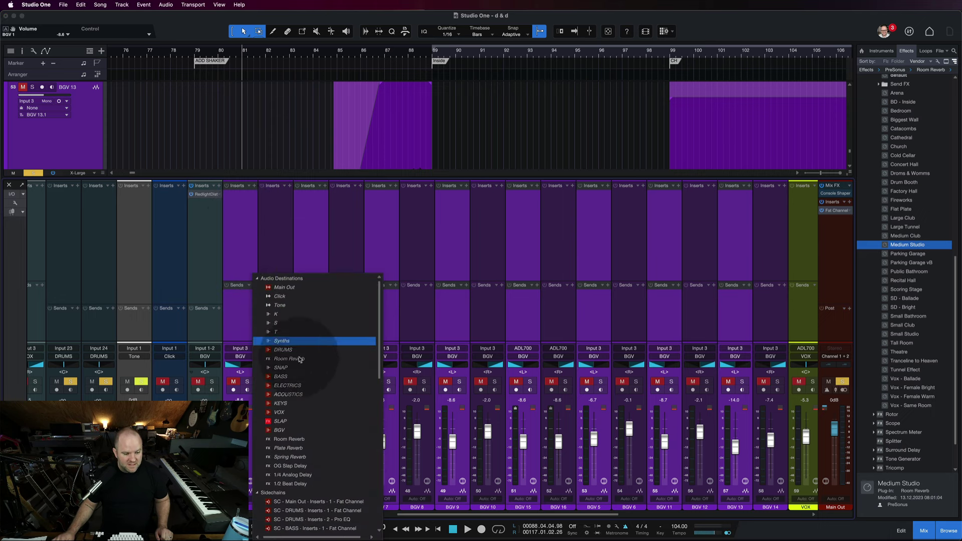
{"action": "left_click", "coordinate": [290, 439]}
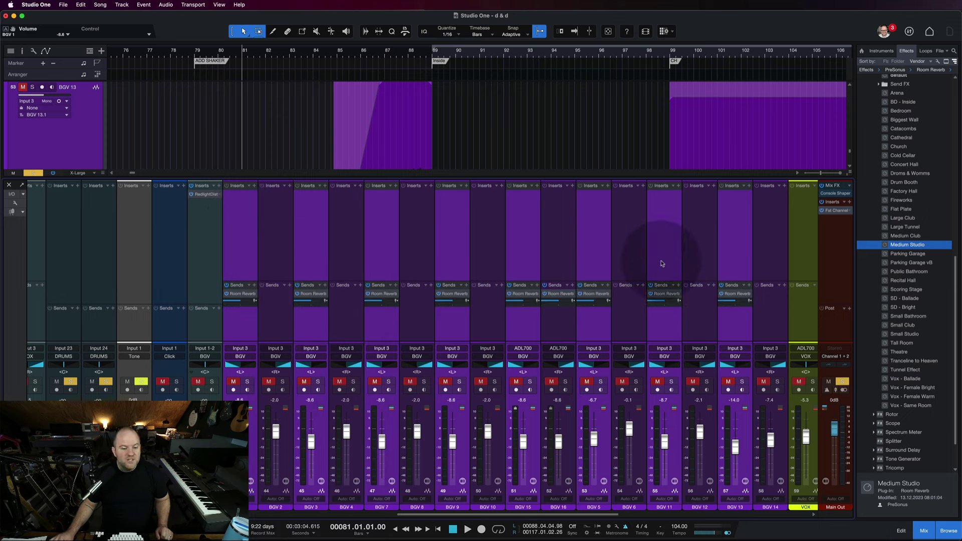
Select BGV 1, 3, 4, 7, 8 and 5 together.
{"action": "left_click", "coordinate": [238, 207]}
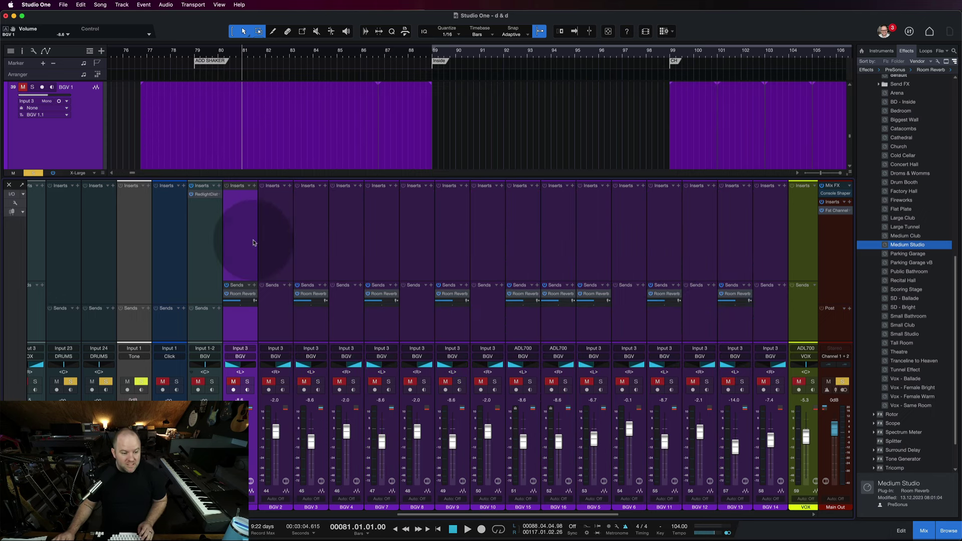
{"action": "left_click", "coordinate": [300, 239], "text": "super"}
{"action": "left_click", "coordinate": [357, 240], "text": "super"}
{"action": "left_click", "coordinate": [373, 240], "text": "super"}
{"action": "left_click", "coordinate": [432, 243], "text": "super"}
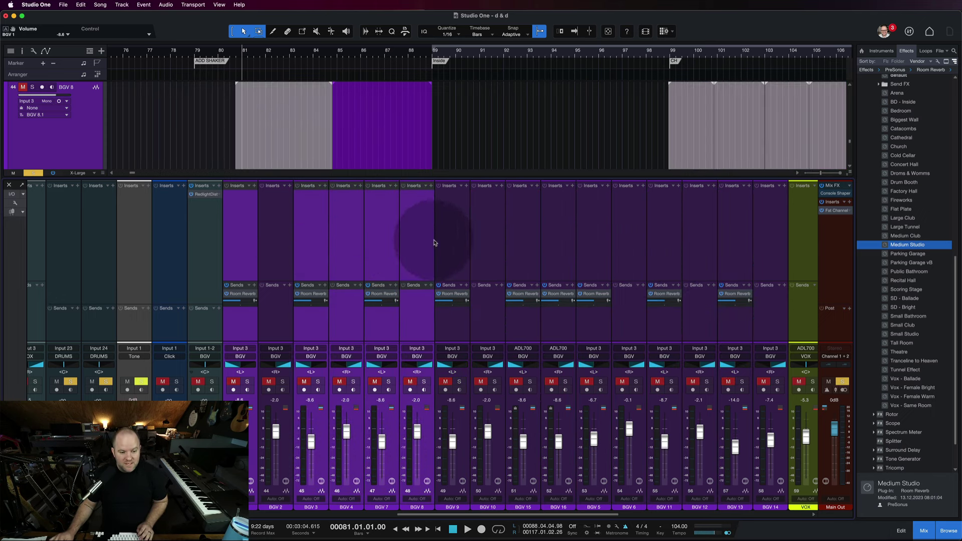
{"action": "left_click", "coordinate": [601, 247], "text": "super"}
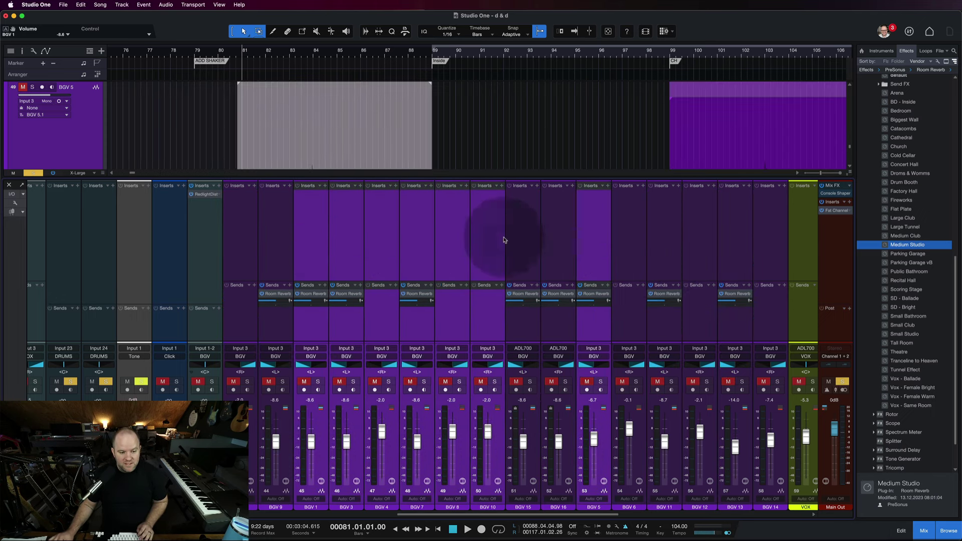
Insert Pro EQ on the selected BGV channels, then click the first backing vocal channel.
{"action": "left_click", "coordinate": [502, 193]}
{"action": "left_click", "coordinate": [534, 289]}
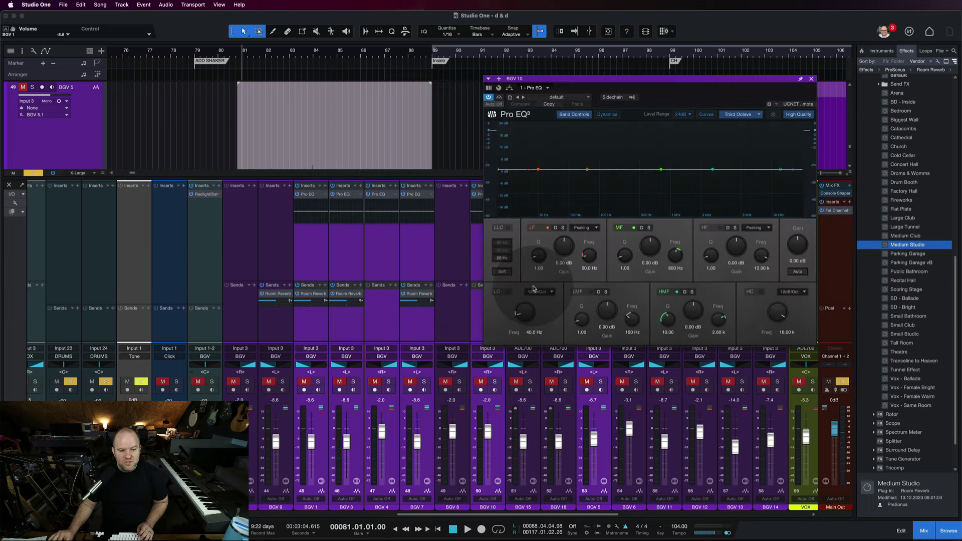
{"action": "left_click", "coordinate": [811, 79]}
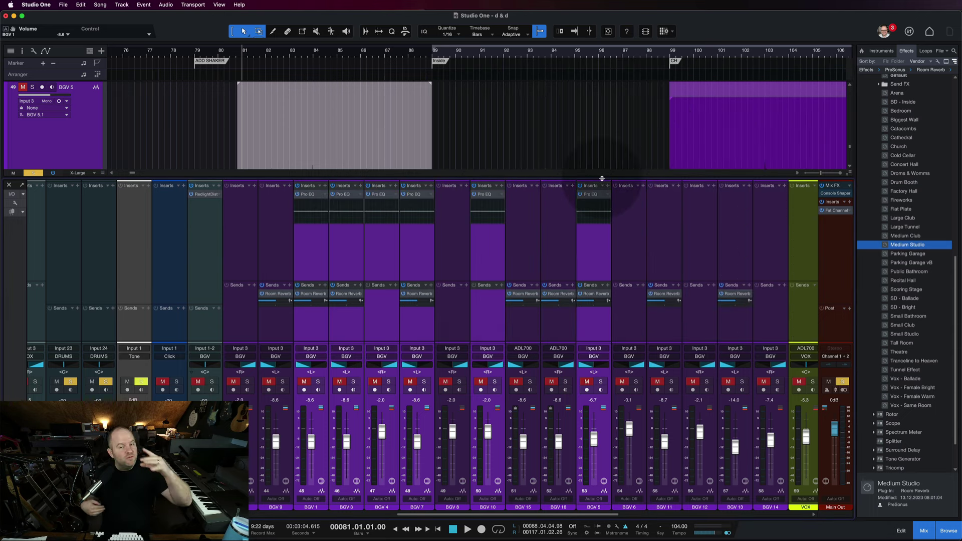
{"action": "left_click", "coordinate": [259, 239]}
Extend the channel selection through BGV 14, opening and dismissing its options menu unchanged.
{"action": "left_click", "coordinate": [763, 225], "text": "shift"}
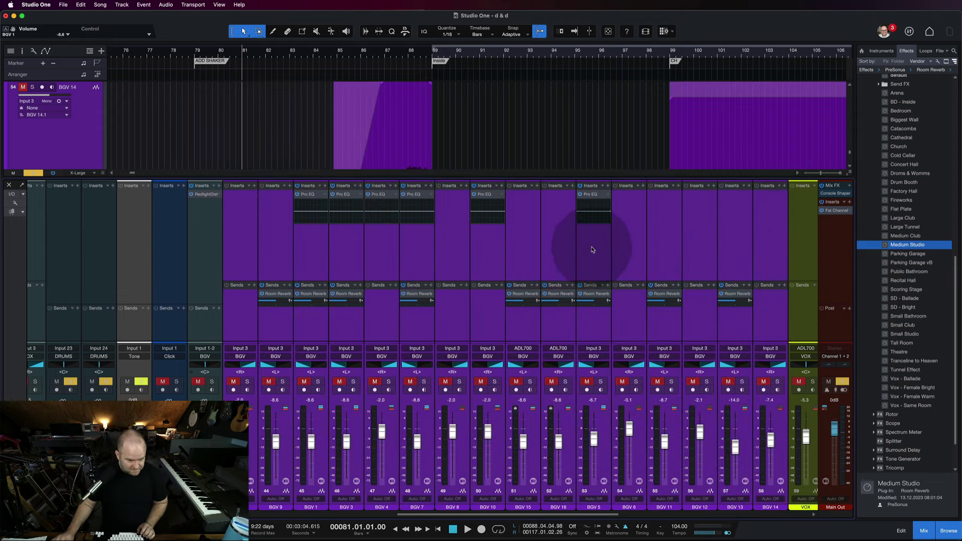
{"action": "right_click", "coordinate": [554, 248]}
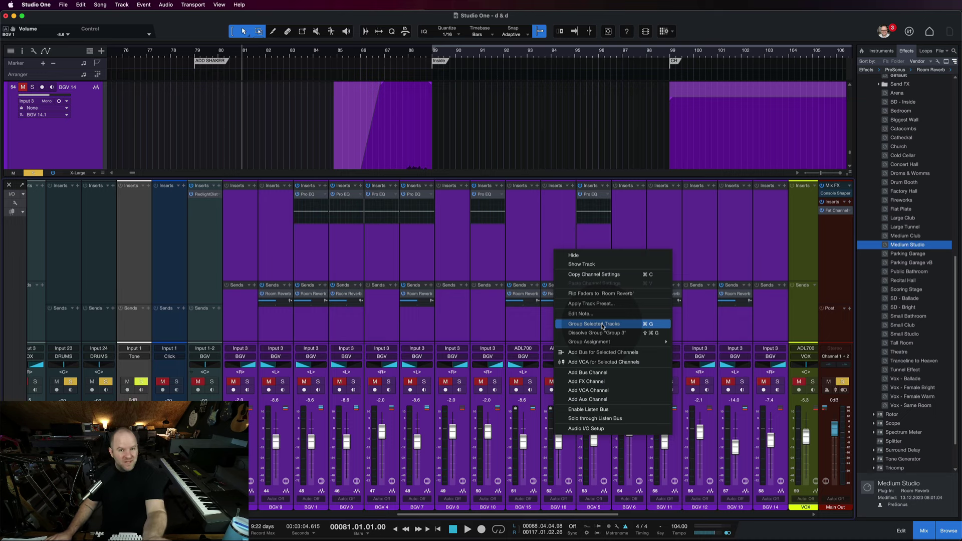
{"action": "left_click", "coordinate": [476, 262]}
Lower the Tele BD through Tele FD 2 guitar faders together by about 7 dB.
{"action": "scroll", "coordinate": [476, 266], "scroll_direction": "left", "scroll_amount": 10}
{"action": "scroll", "coordinate": [476, 264], "scroll_direction": "left", "scroll_amount": 10}
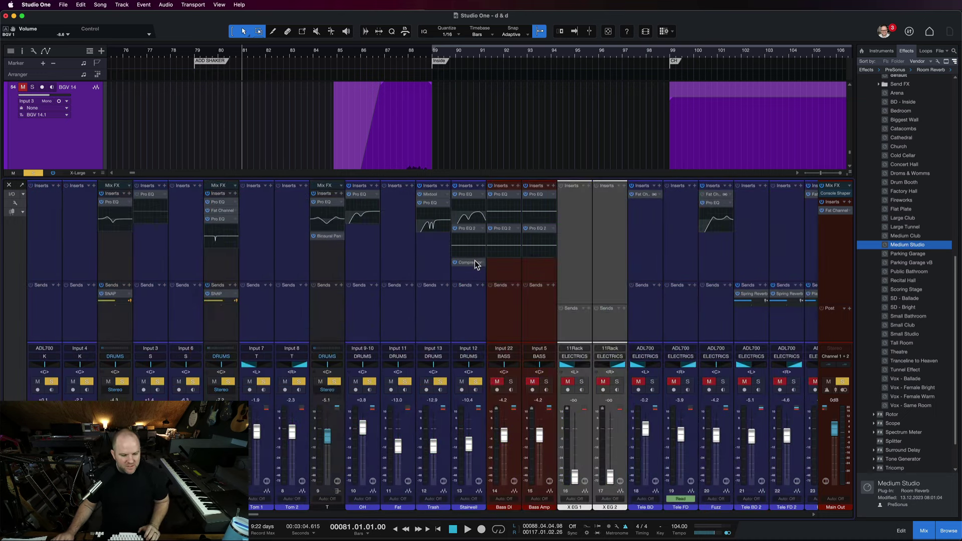
{"action": "scroll", "coordinate": [569, 319], "scroll_direction": "right", "scroll_amount": 5}
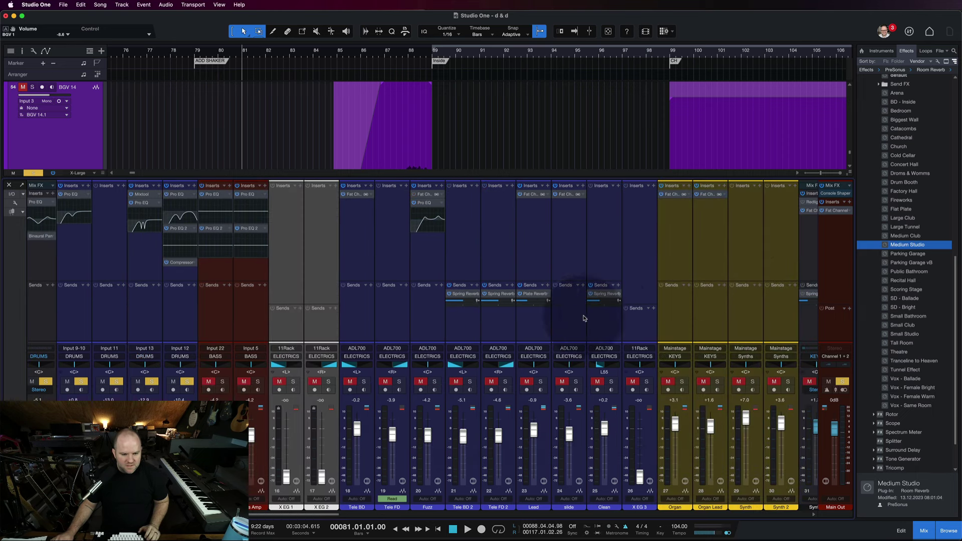
{"action": "left_click", "coordinate": [504, 331]}
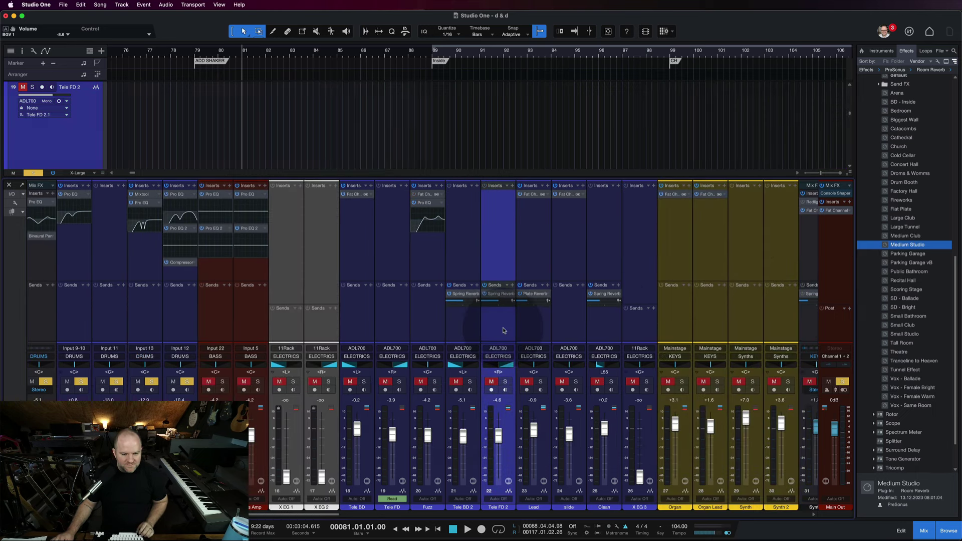
{"action": "left_click", "coordinate": [364, 325], "text": "shift"}
{"action": "left_click_drag", "start_coordinate": [463, 436], "coordinate": [462, 445]}
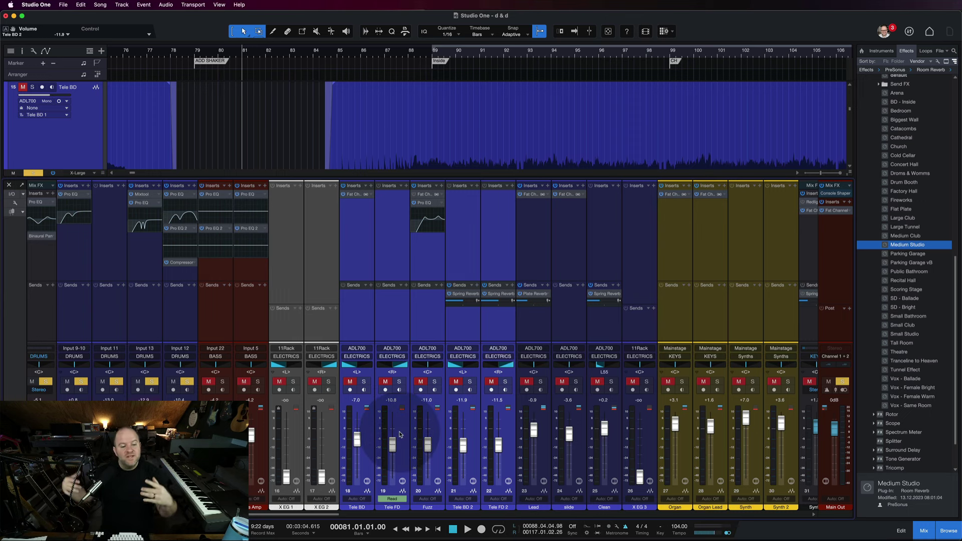
Raise the Lead and Clean guitar faders together to about +1.8 and +2.8 dB.
{"action": "left_click", "coordinate": [535, 253]}
{"action": "left_click", "coordinate": [616, 255], "text": "super"}
{"action": "left_click_drag", "start_coordinate": [604, 428], "coordinate": [604, 424]}
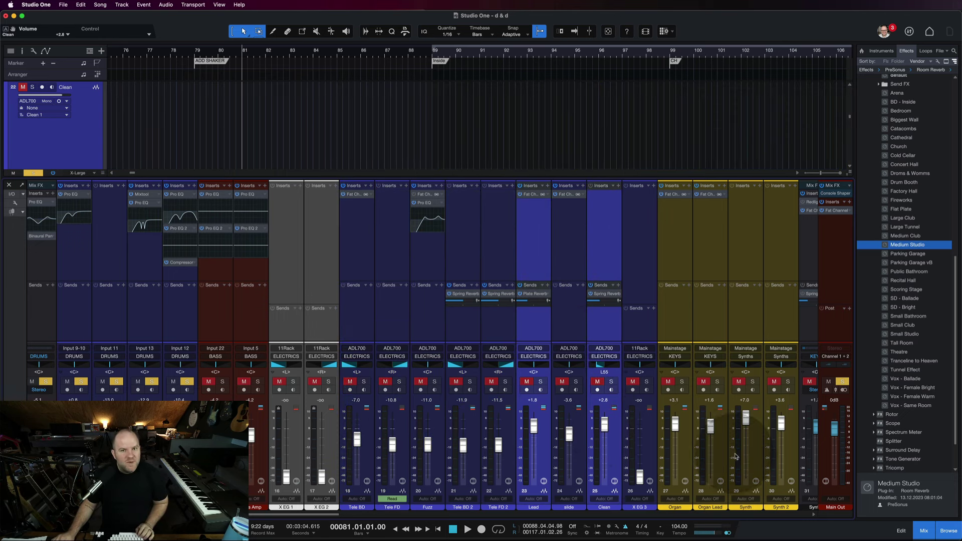
{"action": "scroll", "coordinate": [736, 451], "scroll_direction": "right", "scroll_amount": 10}
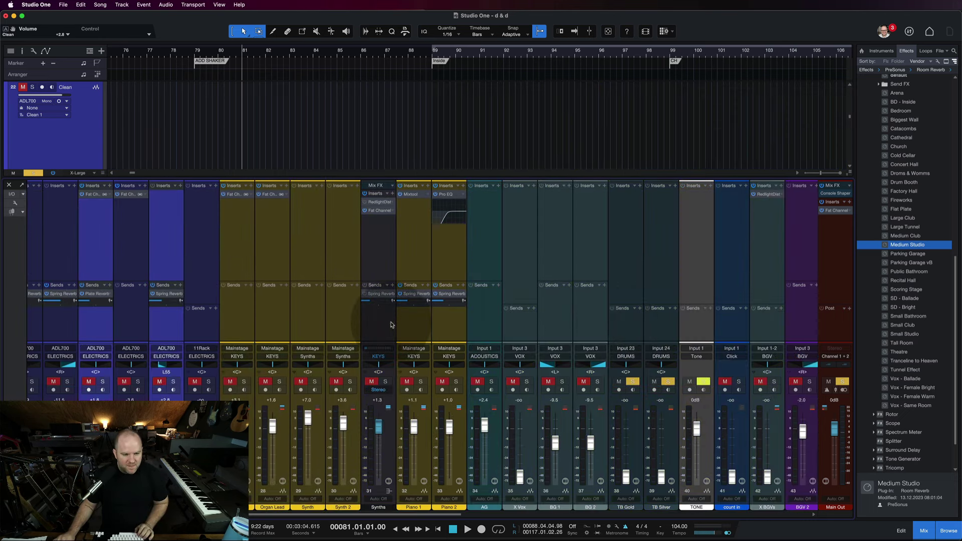
Select the Synths, Synth 2 and KEYS channels, leaving the KEYS output routing unchanged.
{"action": "left_click", "coordinate": [393, 324]}
{"action": "left_click", "coordinate": [338, 321]}
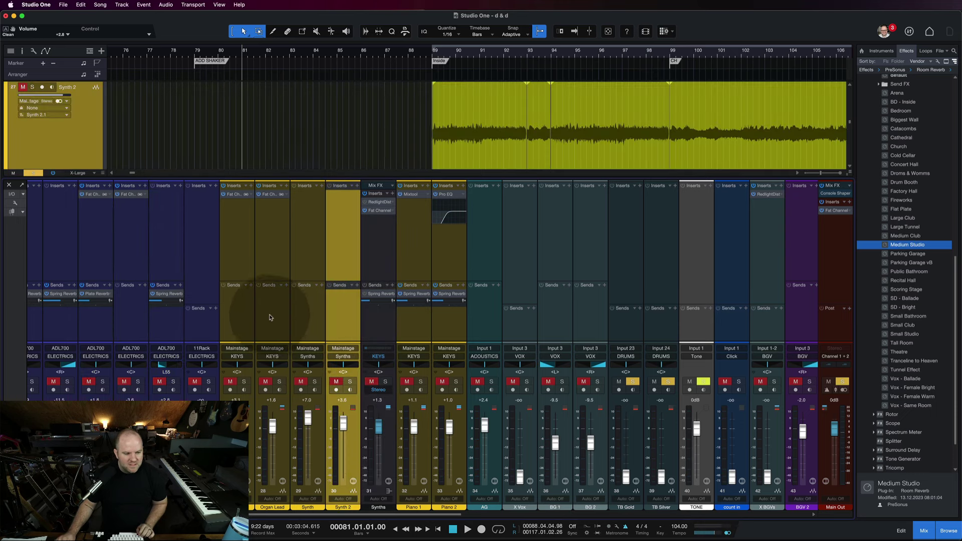
{"action": "left_click", "coordinate": [239, 318]}
{"action": "left_click", "coordinate": [236, 356]}
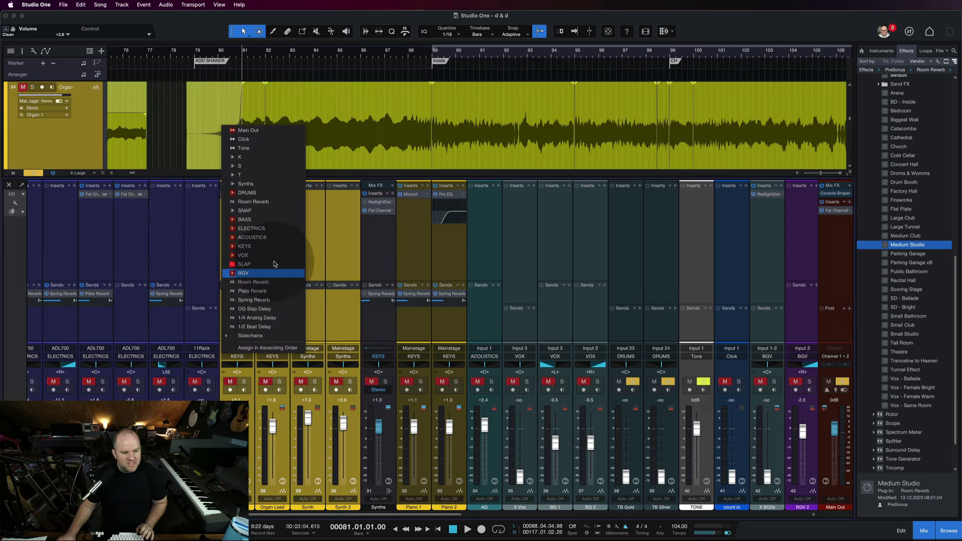
{"action": "left_click", "coordinate": [324, 227]}
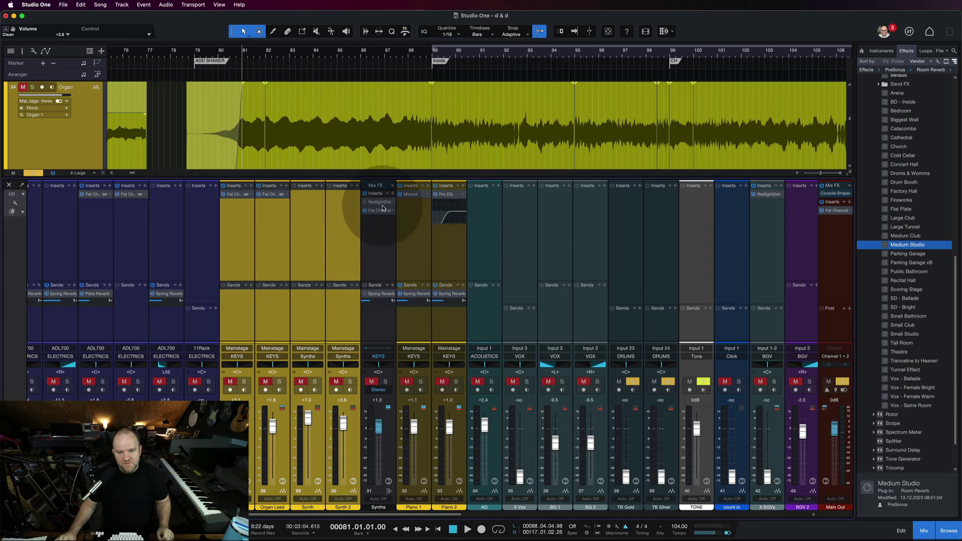
Move the playback position to bar 92, hide the mixer and mark bars 98.3–99 on the Organ clip.
{"action": "left_click", "coordinate": [496, 143]}
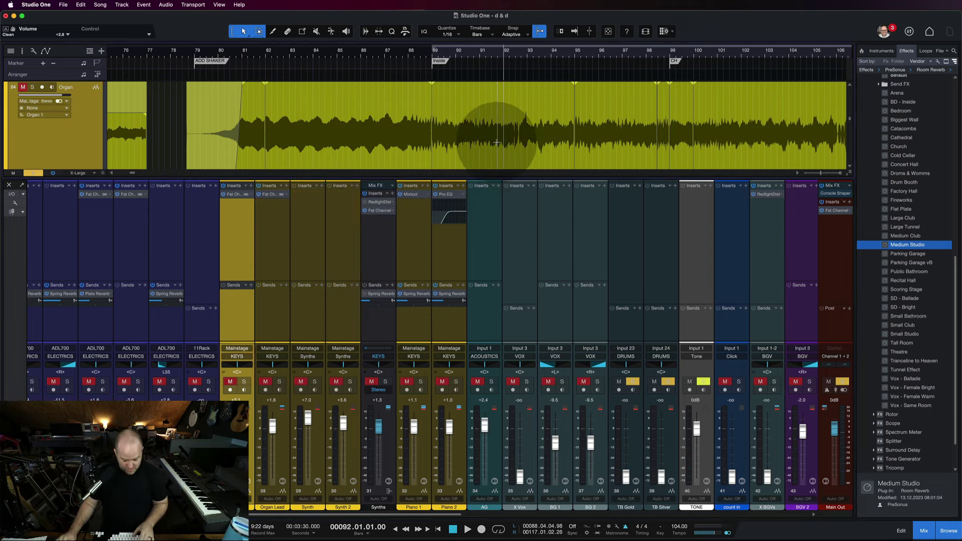
{"action": "key", "text": "F3"}
{"action": "left_click_drag", "start_coordinate": [611, 144], "coordinate": [623, 245]}
{"action": "scroll", "coordinate": [623, 240], "scroll_direction": "up", "scroll_amount": 3}
{"action": "scroll", "coordinate": [591, 232], "scroll_direction": "right", "scroll_amount": 5}
{"action": "left_click_drag", "start_coordinate": [531, 215], "coordinate": [482, 211]}
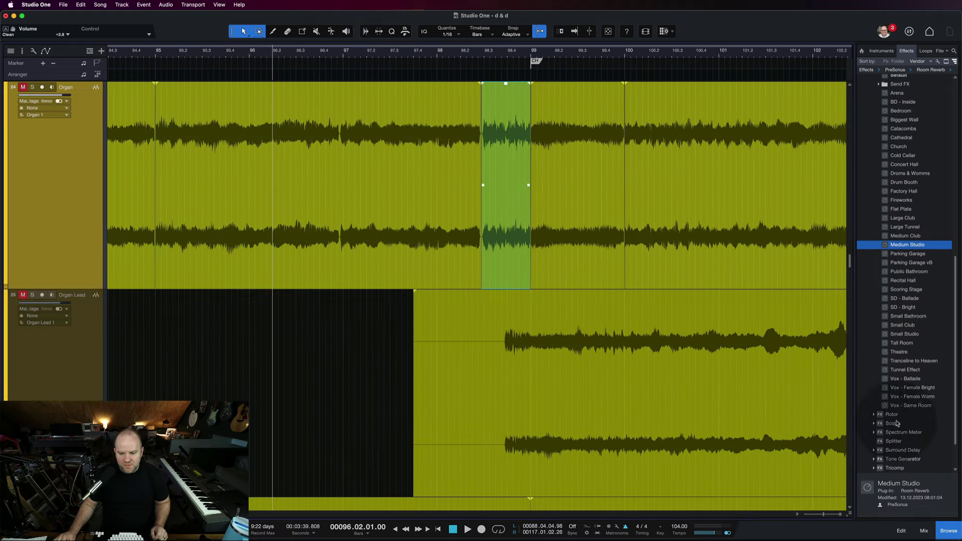
Apply Rotor to the marked Organ section, close its window and show the inspector.
{"action": "left_click_drag", "start_coordinate": [891, 414], "coordinate": [499, 184]}
{"action": "left_click", "coordinate": [784, 79]}
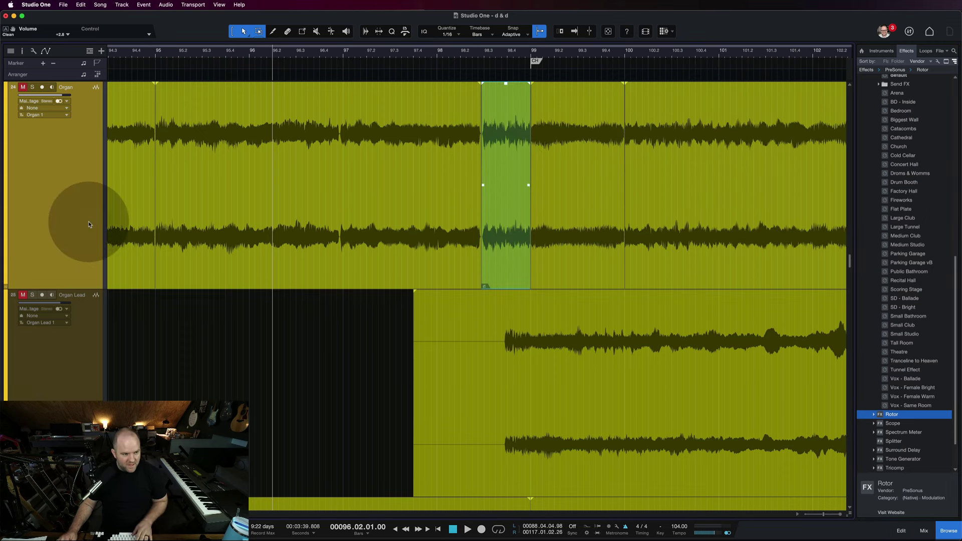
{"action": "key", "text": "F4"}
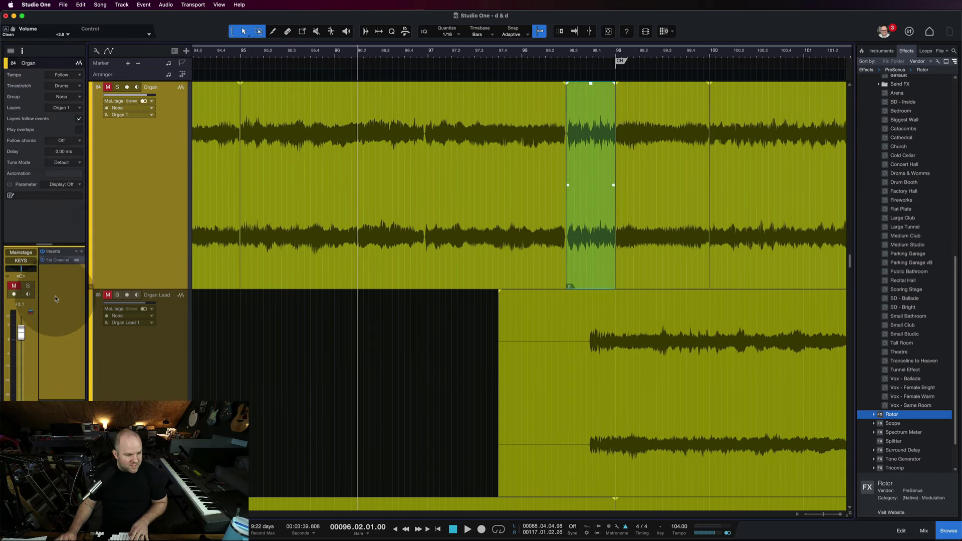
Enlarge the Event FX area in the inspector and clear the organ track mutes.
{"action": "key", "text": "F4"}
{"action": "key", "text": "F4"}
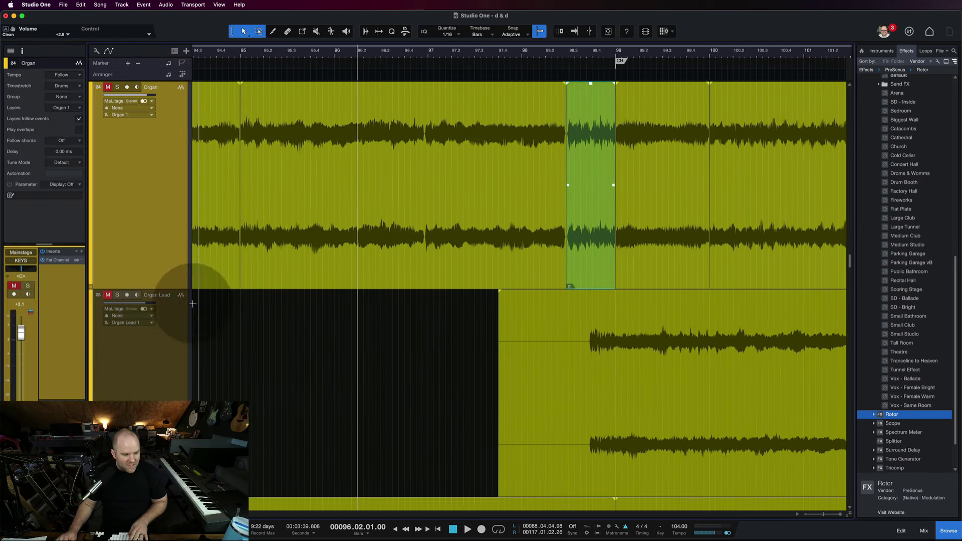
{"action": "left_click_drag", "start_coordinate": [68, 395], "coordinate": [68, 331]}
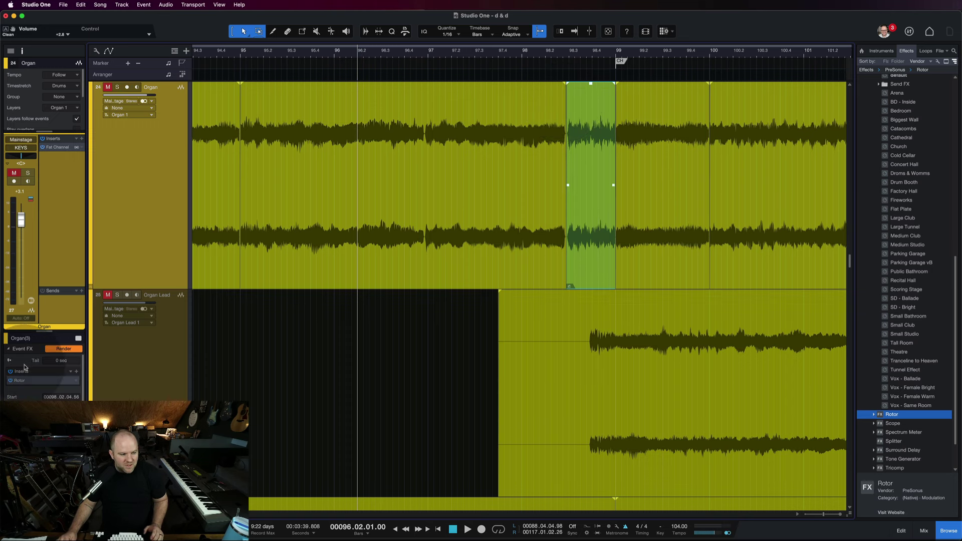
{"action": "left_click", "coordinate": [569, 55]}
{"action": "key", "text": "shift+alt+m"}
Solo the Organ track and play from about bar 98.1 to audition the Rotor section.
{"action": "key", "text": "s"}
{"action": "left_click", "coordinate": [541, 83]}
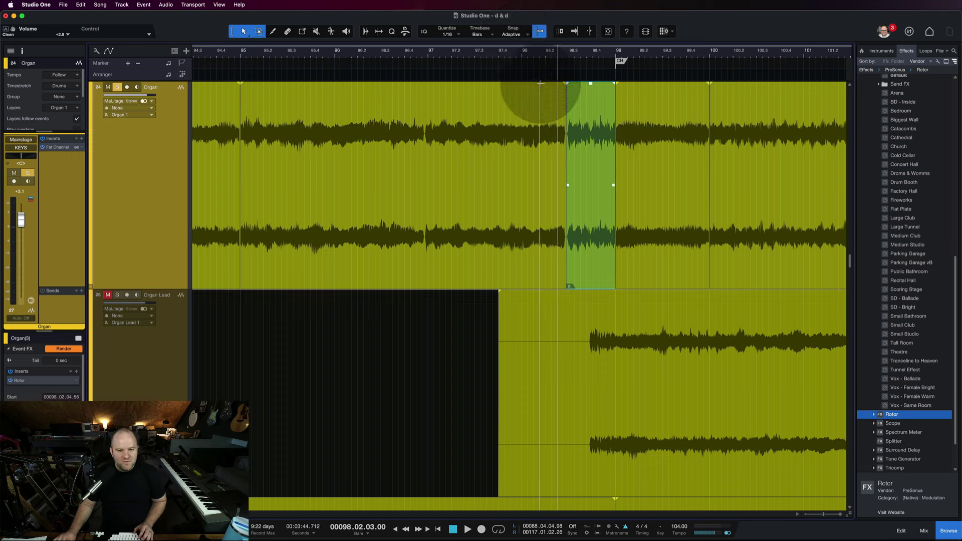
{"action": "left_click", "coordinate": [536, 54]}
{"action": "key", "text": "space"}
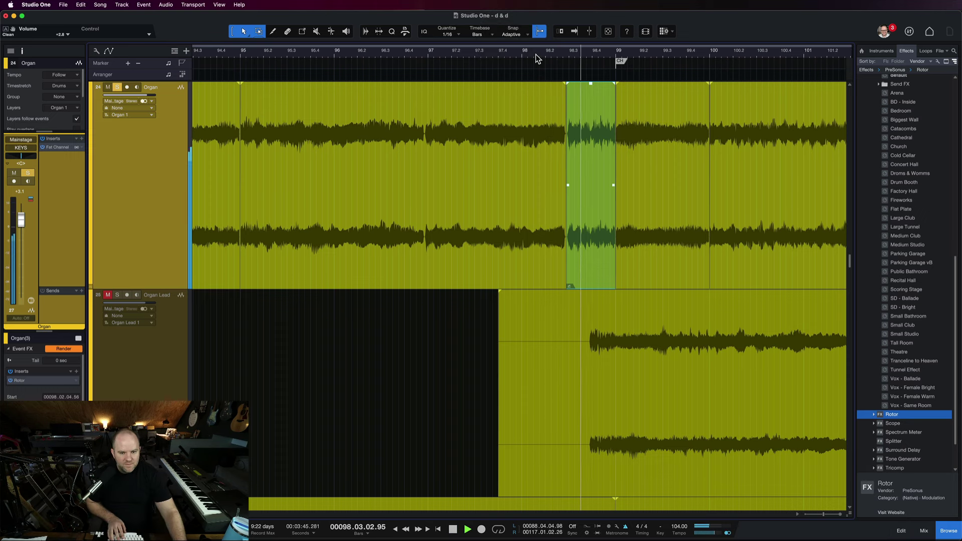
Stop playback at bar 98.1 and zoom out to the full song with all tracks.
{"action": "key", "text": "space"}
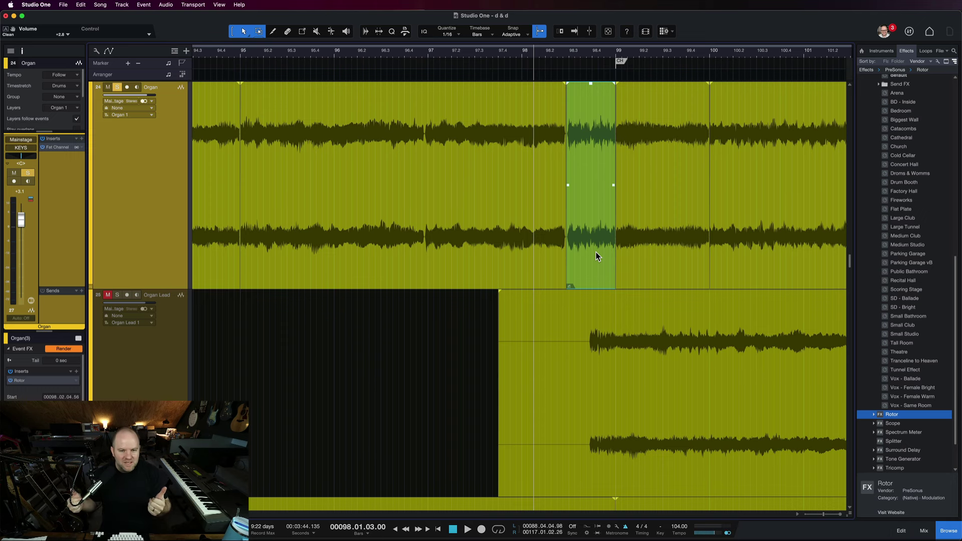
{"action": "left_click", "coordinate": [671, 257]}
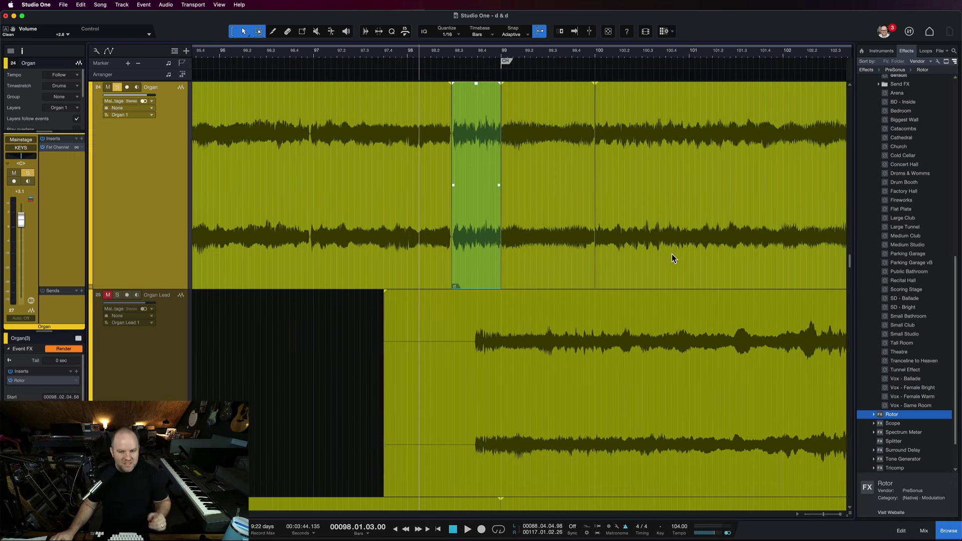
{"action": "scroll", "coordinate": [676, 250], "scroll_direction": "right", "scroll_amount": 5}
{"action": "left_click", "coordinate": [623, 273]}
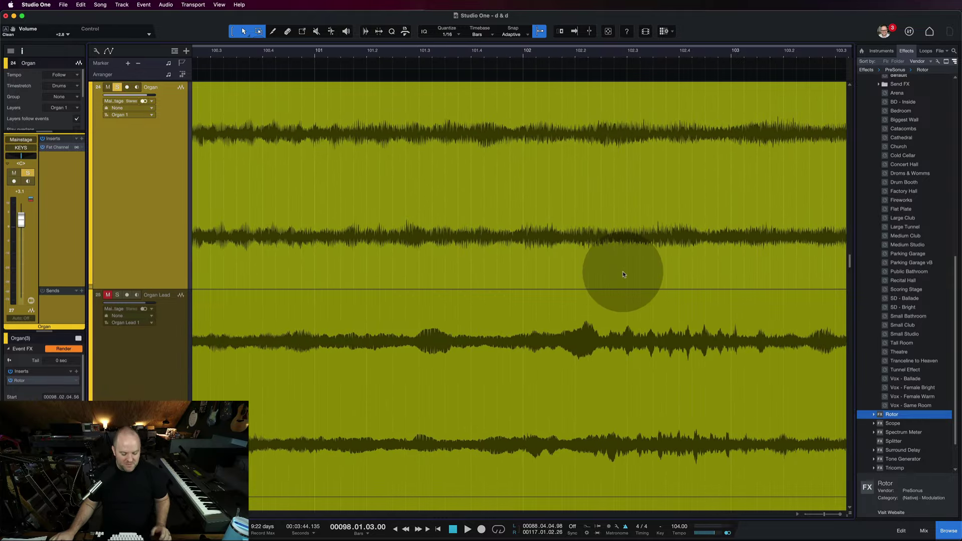
{"action": "key", "text": "z"}
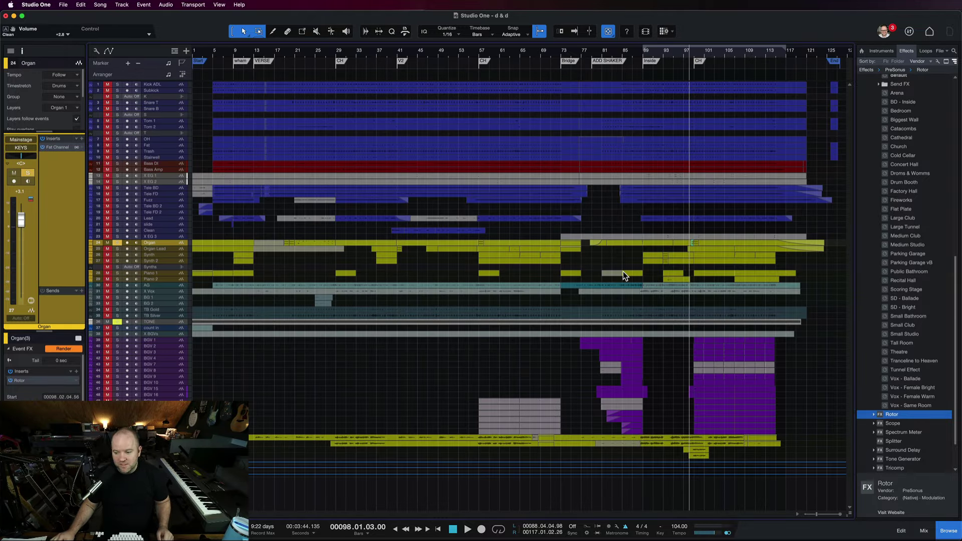